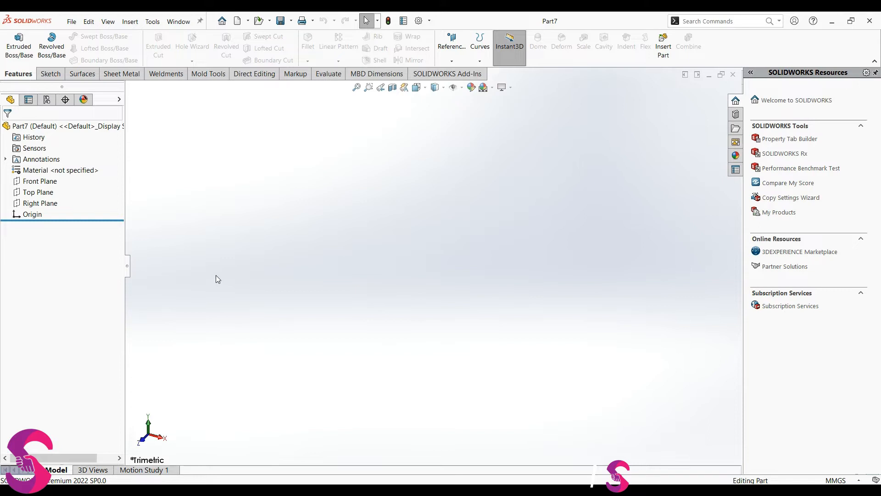
Start a sketch on the Top Plane and draw a vertical construction line upward from the origin.
left_click(37, 192)
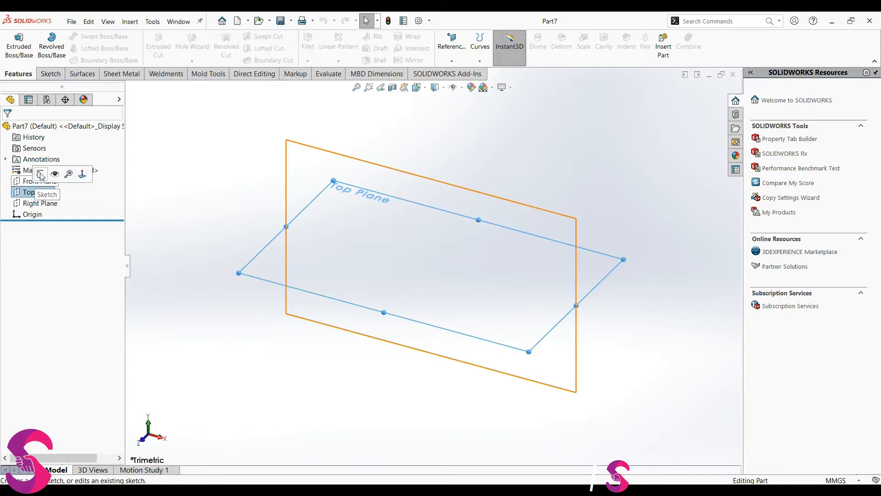
left_click(41, 174)
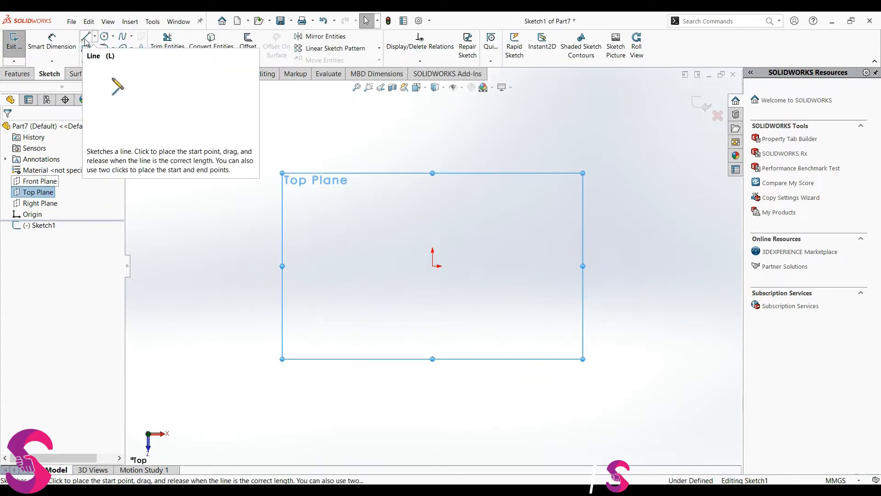
left_click(86, 40)
left_click(433, 265)
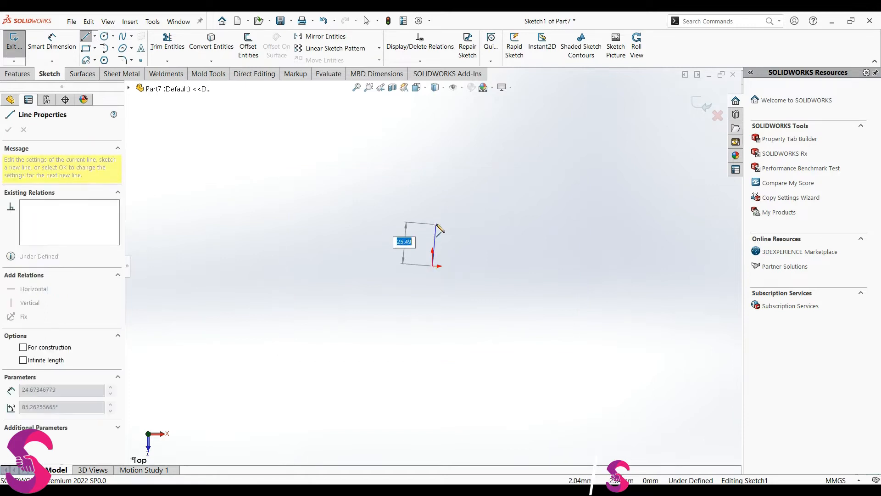
left_click(432, 212)
key("Escape")
left_click(433, 226)
left_click(396, 230)
Sketch two concentric circles centred on the origin with diameters of 60 mm and 40 mm.
left_click(104, 36)
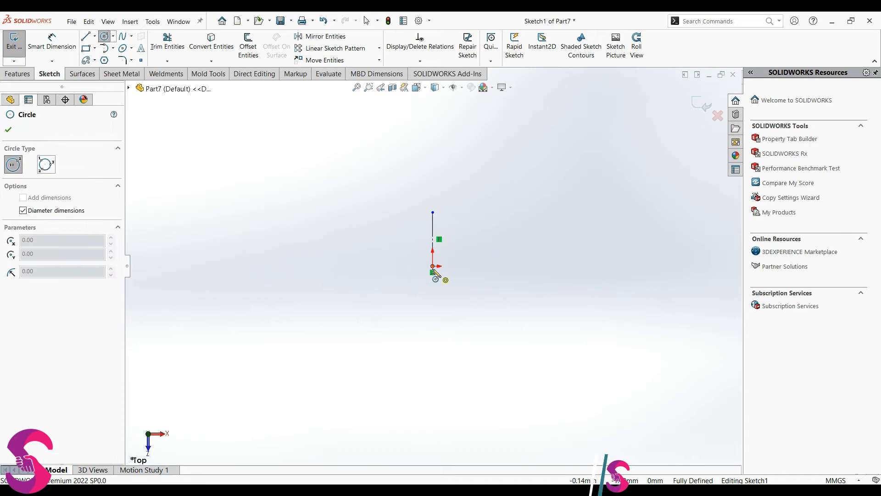
left_click(432, 266)
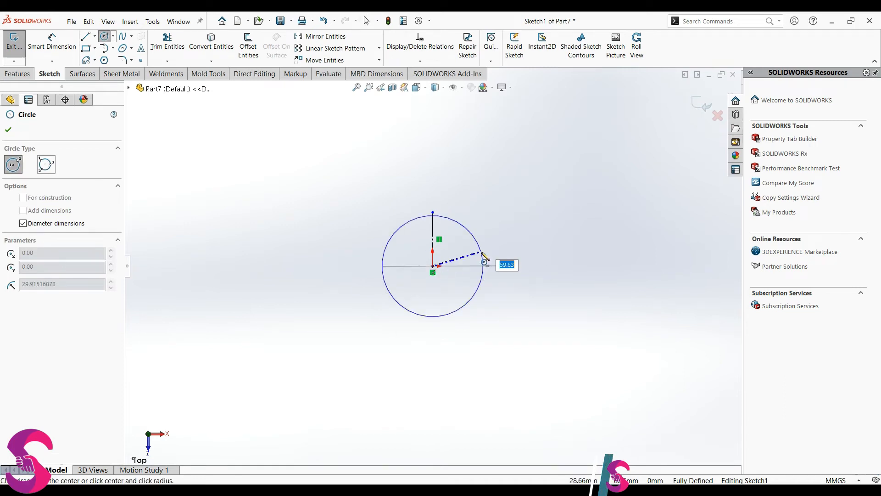
key("Return")
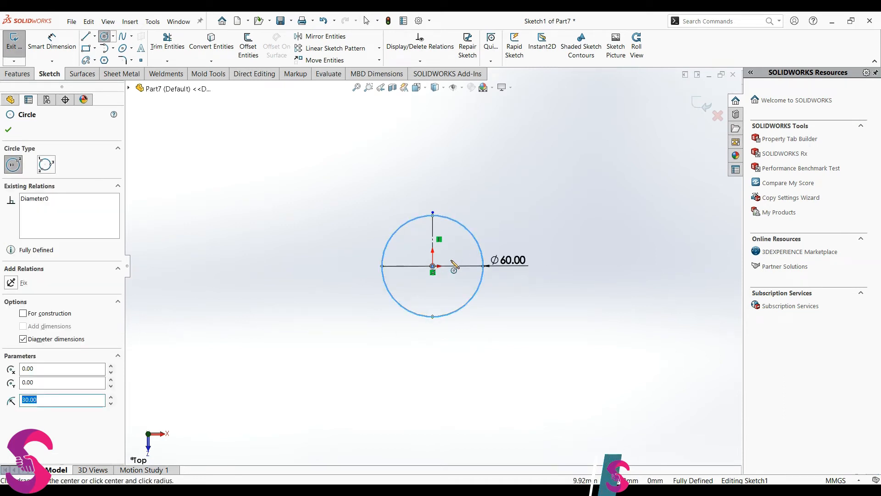
left_click(432, 266)
type("40")
key("Return")
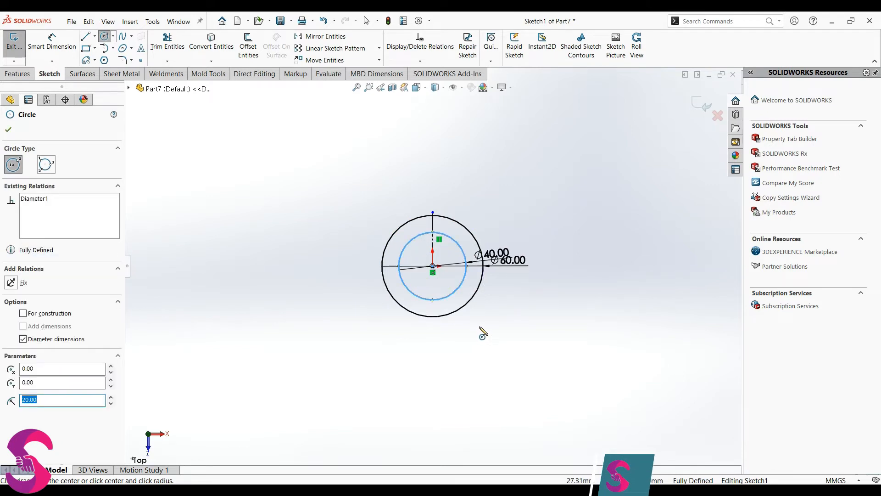
Sketch a U-shaped outline below the outer circle: about 72 mm sides from its left and right quadrants, joined by an arc of about 29 mm radius.
key("l")
left_click(382, 266)
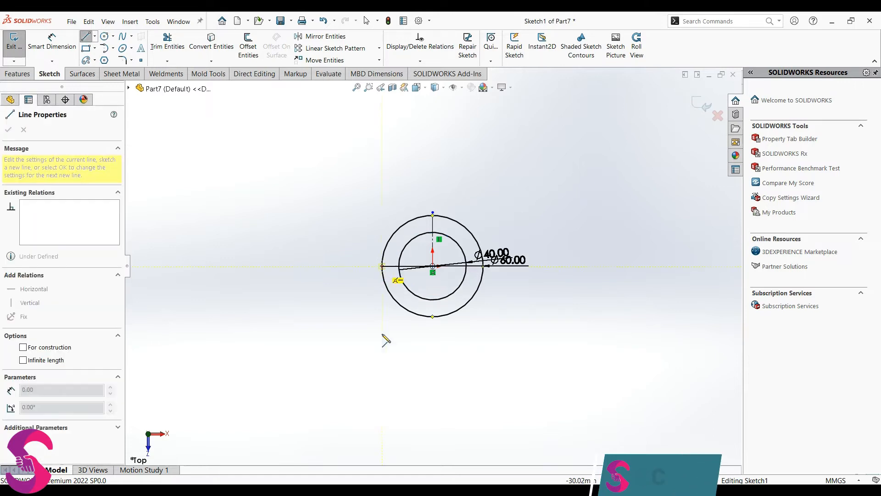
left_click(382, 388)
key("a")
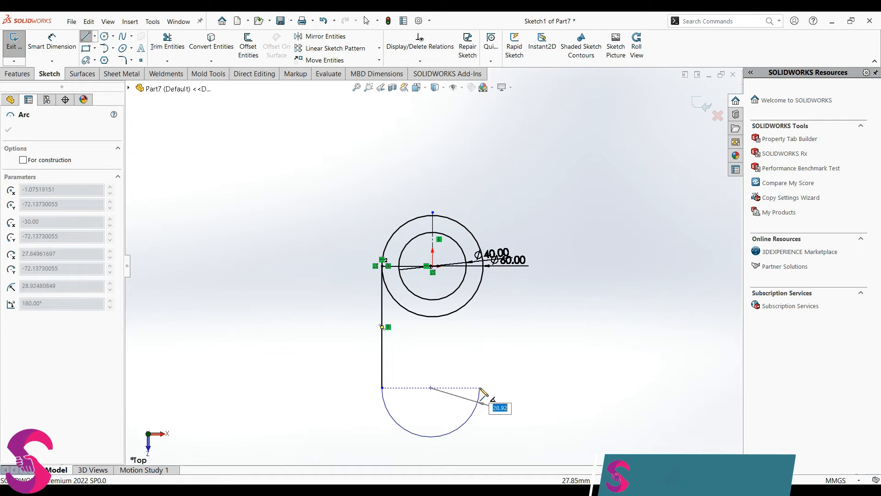
left_click(480, 388)
left_click(483, 266)
key("Escape")
key("Escape")
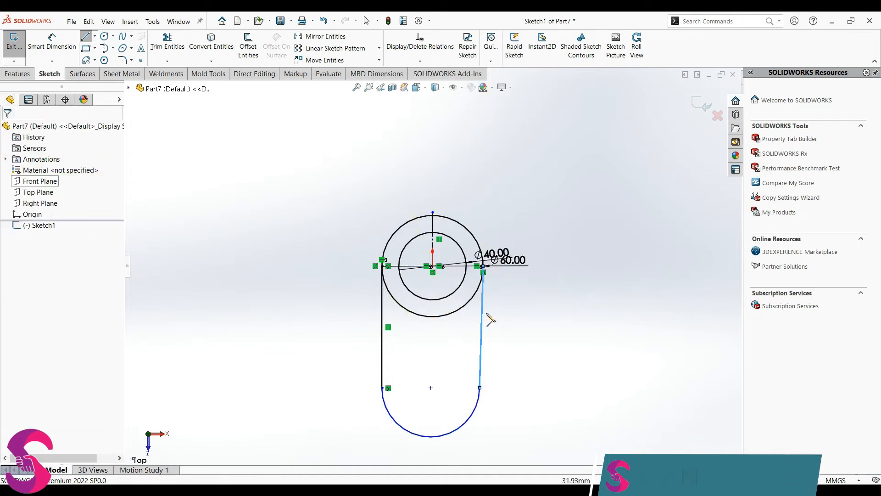
Make the U outline's right side line vertical and set its length to 75 mm.
left_click(482, 316)
left_click(526, 275)
left_click(527, 347)
key("d")
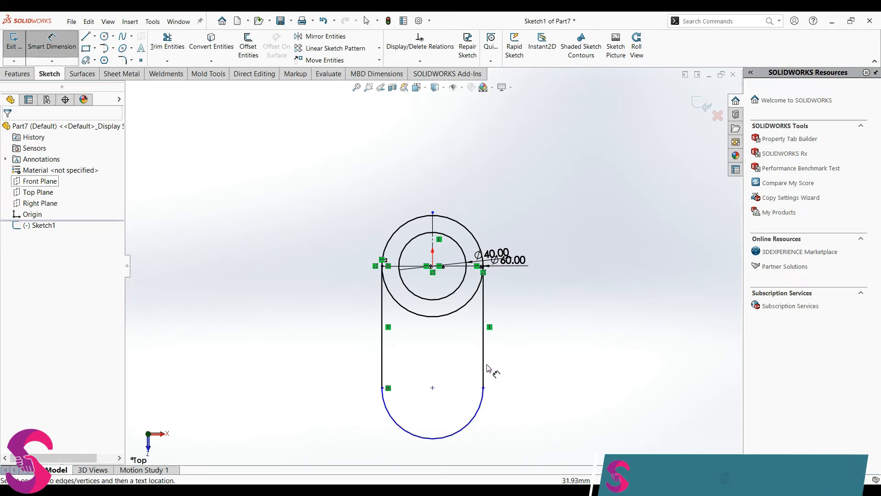
left_click(485, 356)
left_click(521, 353)
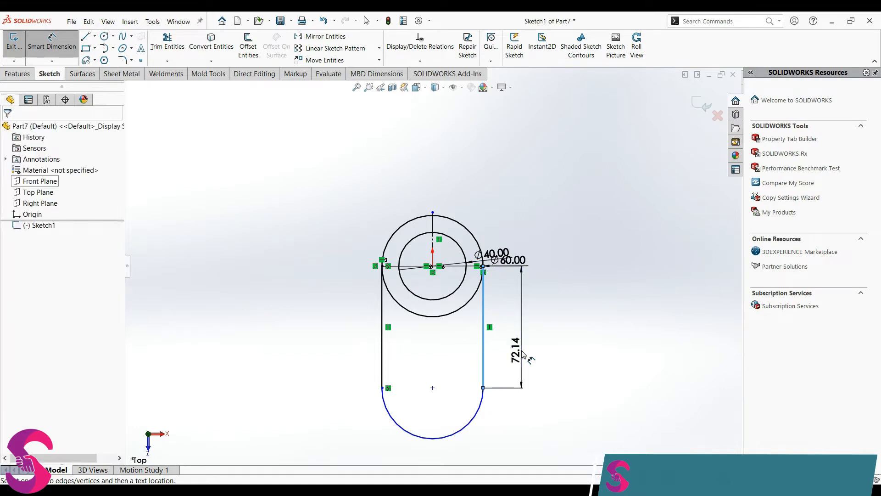
type("75")
key("Return")
scroll(521, 350, "up", 2)
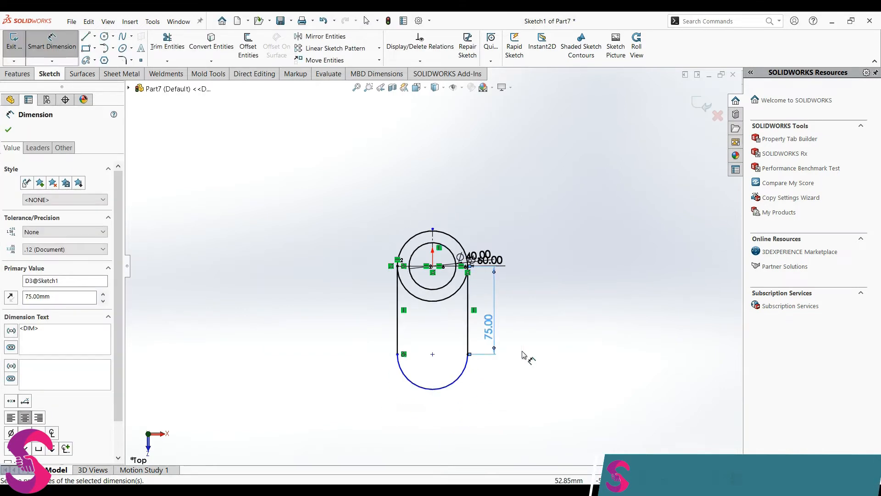
scroll(444, 370, "down", 2)
key("Escape")
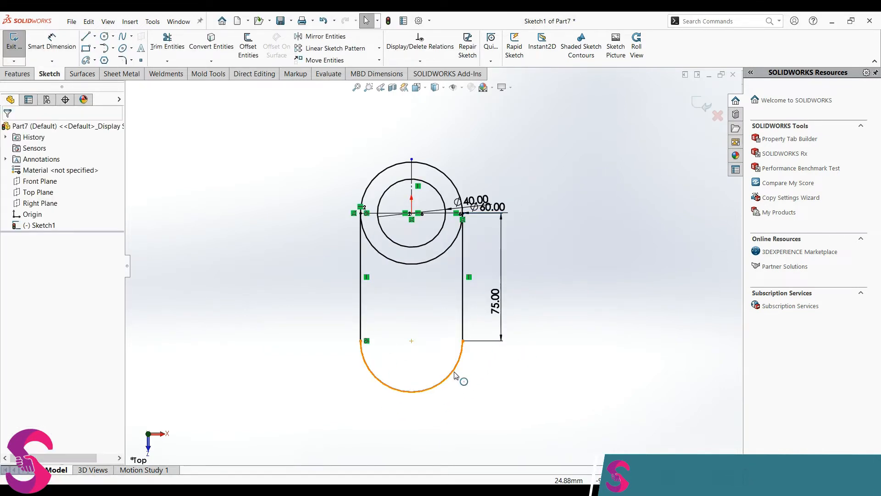
Add a horizontal relation between the lower arc's centre point and its right endpoint.
left_click(455, 377)
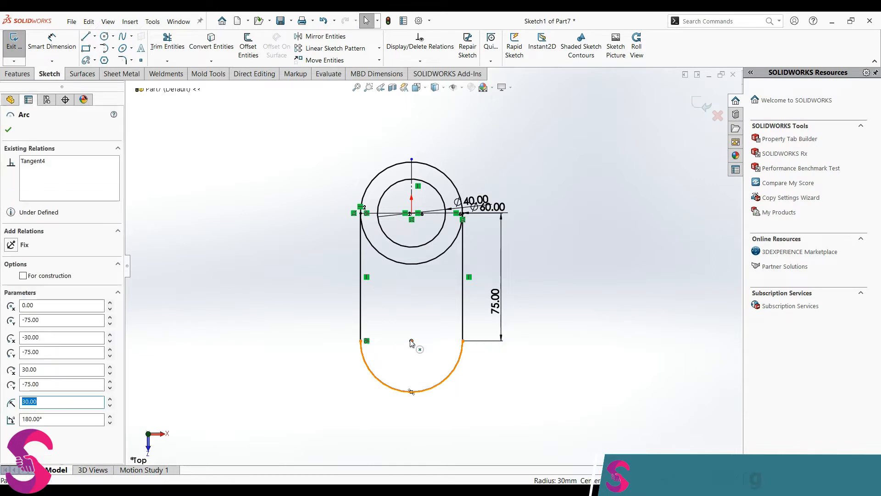
left_click(411, 341)
left_click(463, 341, "ctrl")
left_click(491, 299)
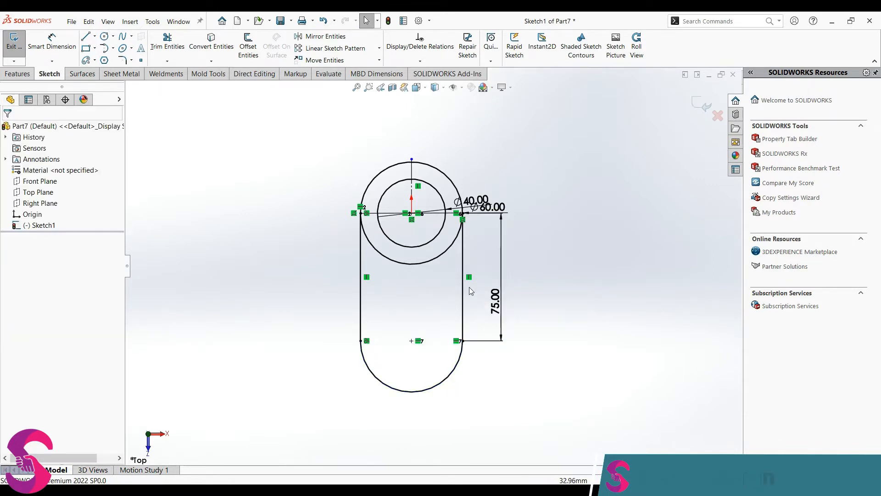
Sketch a 20 mm diameter circle at the lower arc's centre.
left_click(105, 35)
left_click(411, 341)
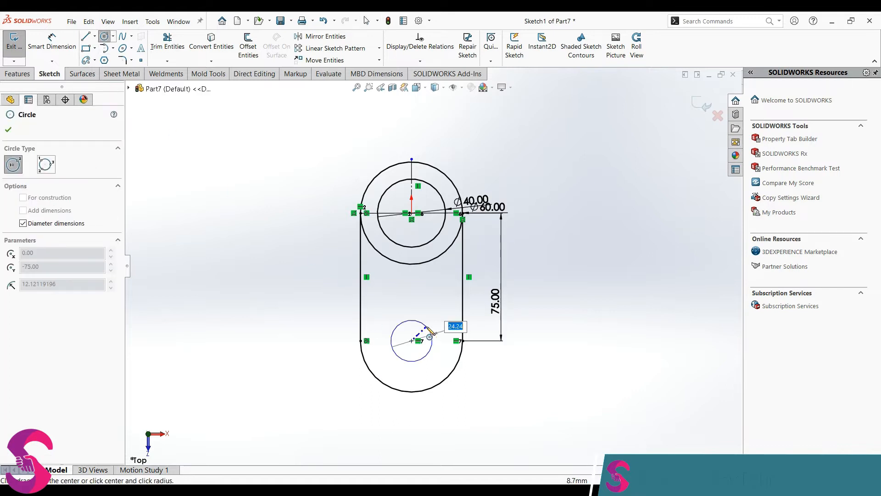
type("20")
key("Return")
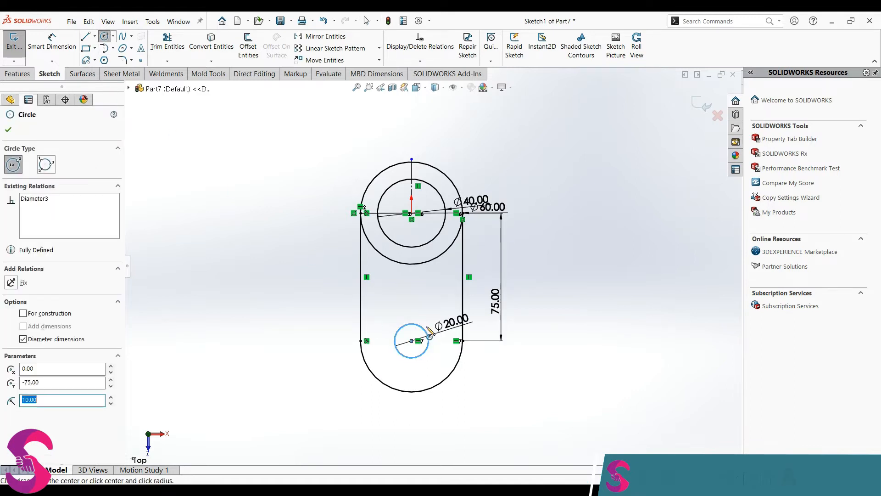
Sketch a three-sided rectangular outline about 76 mm high above the origin, connecting the outer circle's left and right quadrants.
scroll(438, 195, "up", 3)
scroll(435, 187, "down", 3)
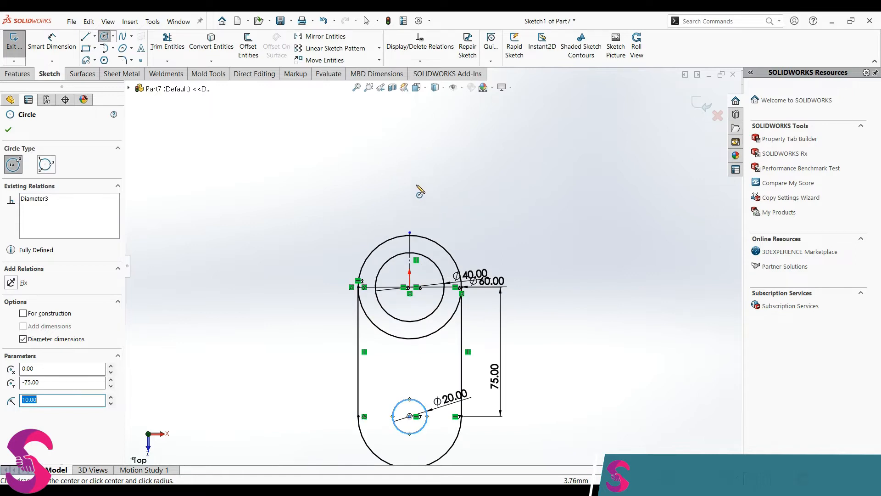
scroll(417, 197, "down", 2)
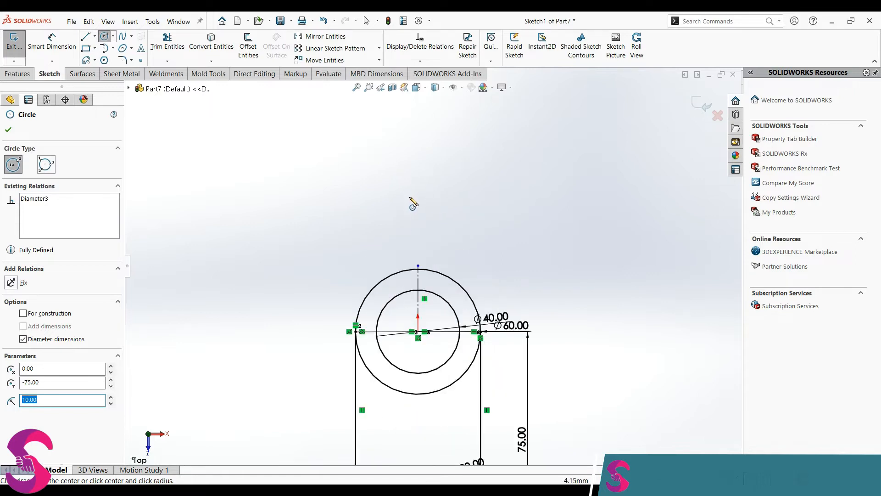
left_click(85, 37)
left_click(355, 331)
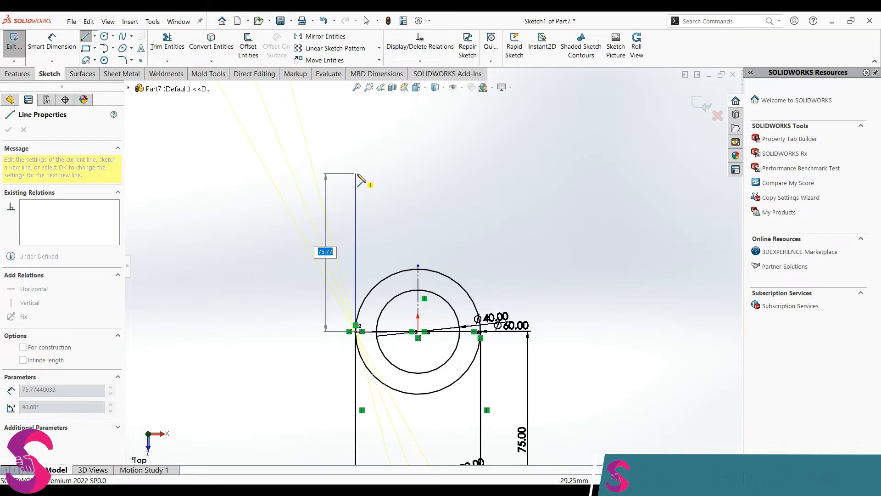
left_click(356, 174)
left_click(481, 173)
left_click(480, 336)
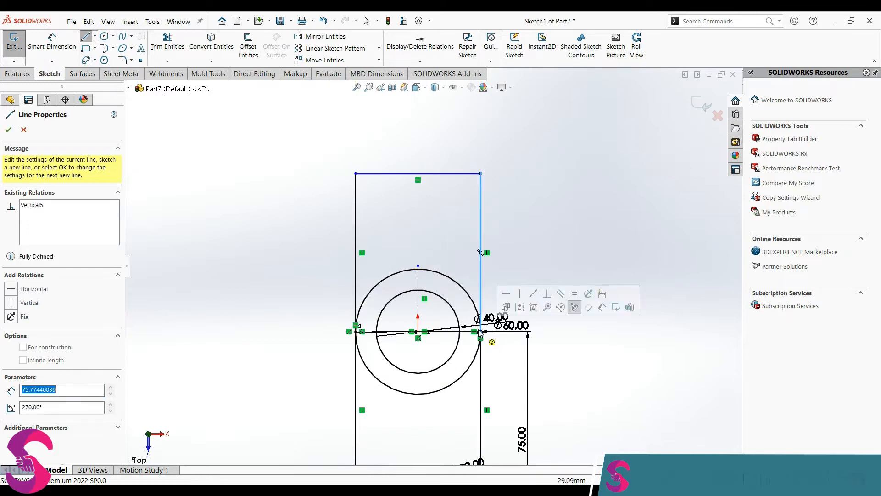
key("Escape")
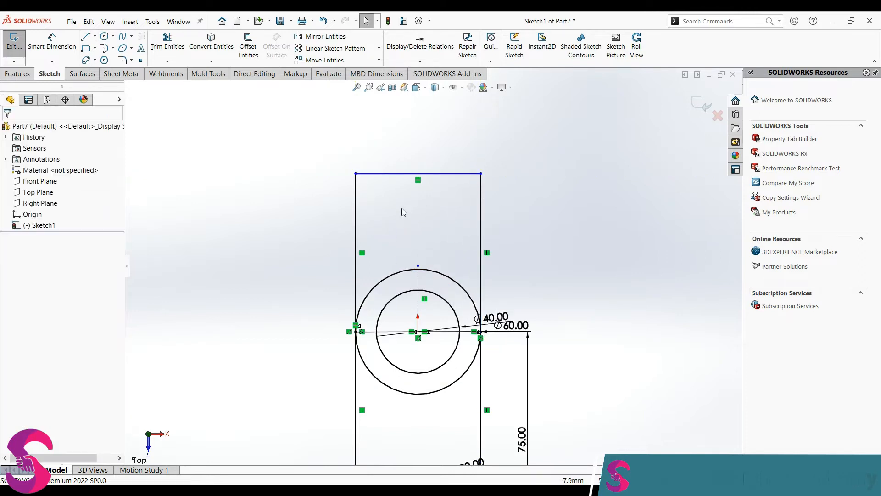
Sketch lines about 24 mm inward from the upper left edge and about 31 mm down to the outer circle, and mirror them about the construction line.
left_click(86, 36)
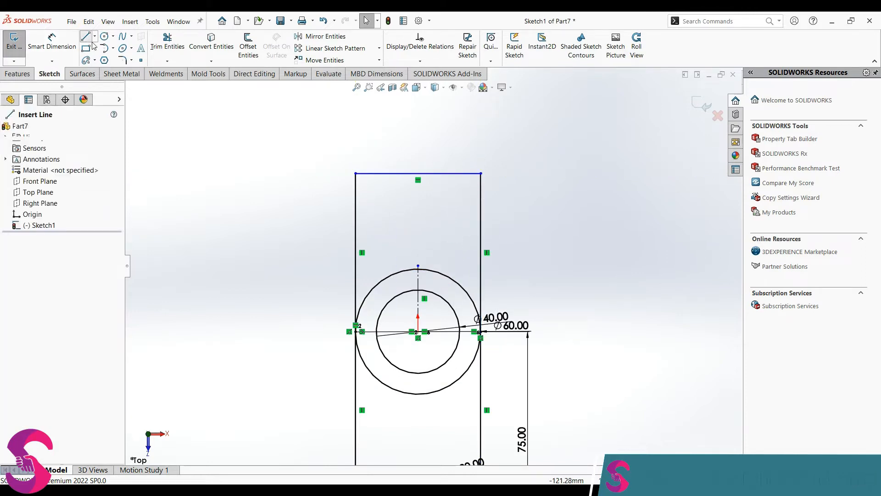
left_click(356, 206)
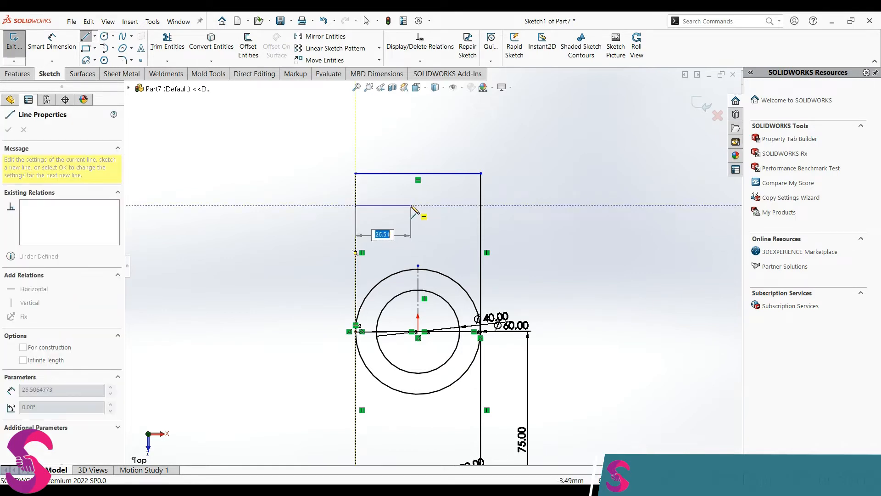
left_click(405, 205)
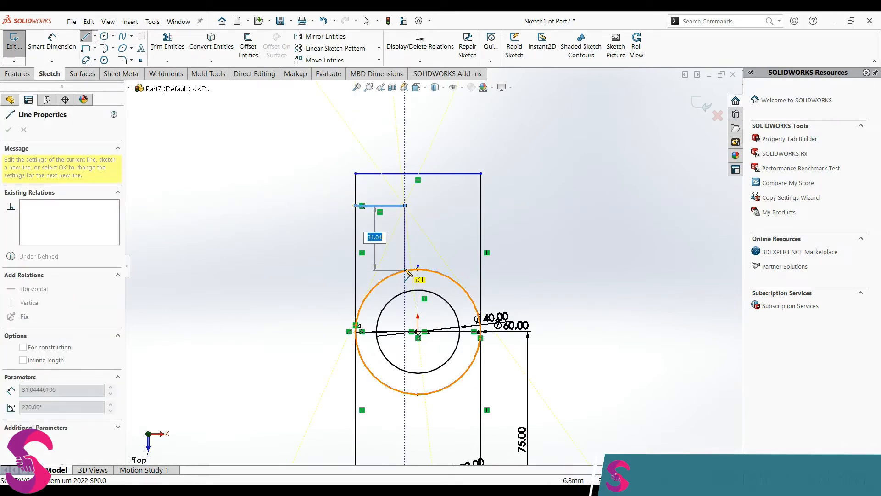
double_click(405, 271)
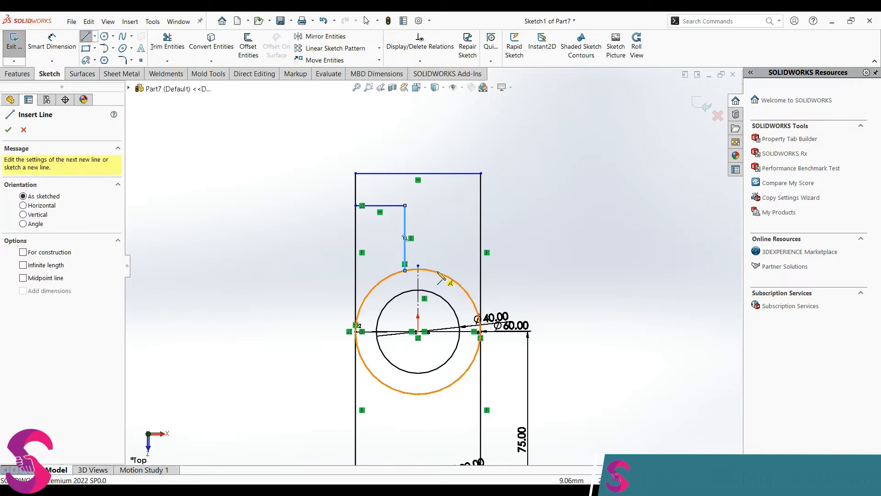
key("Escape")
left_click_drag(332, 191, 443, 351)
left_click(321, 36)
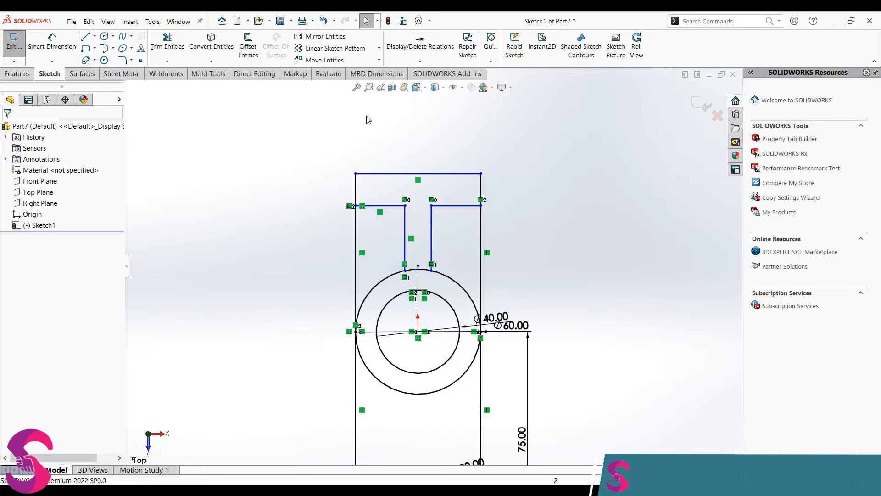
Dimension the distance between the top edge and the left inner horizontal line as 15 mm.
right_click_drag(290, 266, 288, 175)
left_click(372, 206)
left_click(371, 173)
left_click(336, 191)
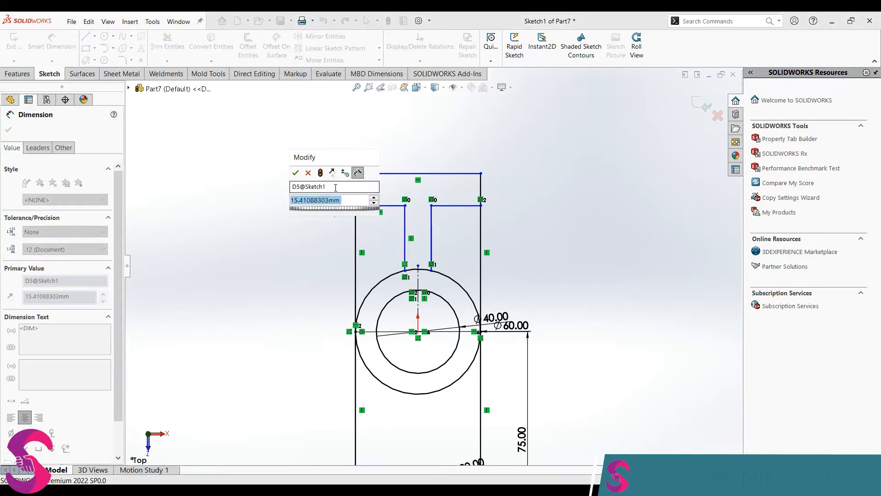
type("15")
key("Return")
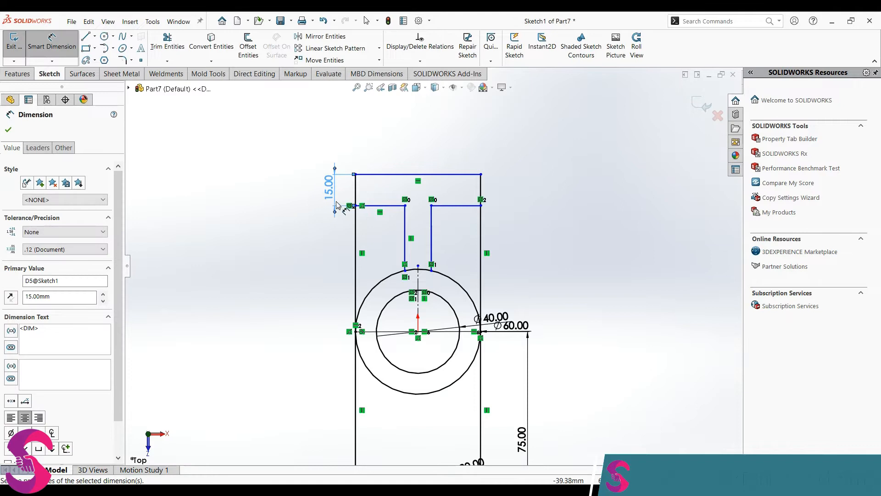
Dimension the vertical distance from the origin to the right inner horizontal line as 60 mm.
left_click(467, 206)
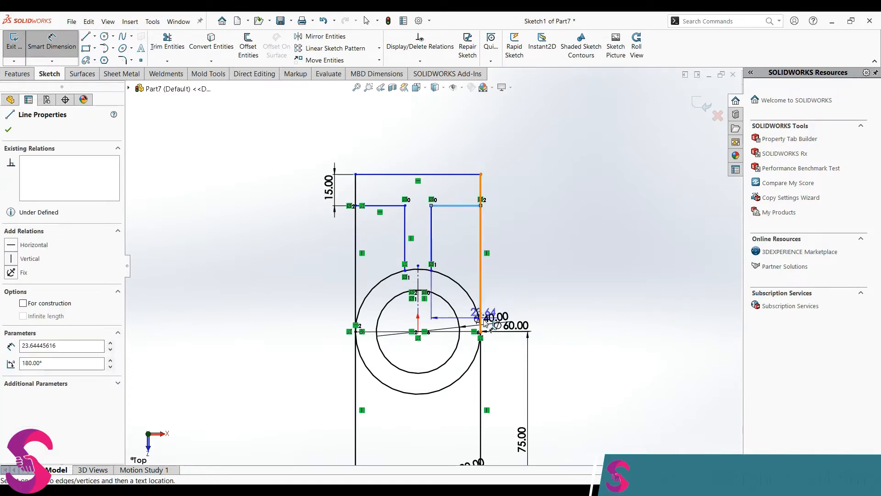
left_click(418, 332)
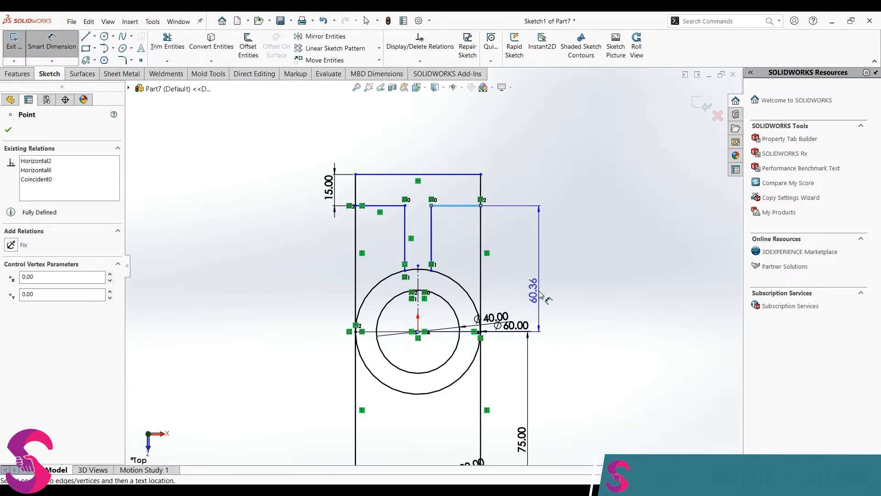
left_click(543, 295)
type("60")
key("Return")
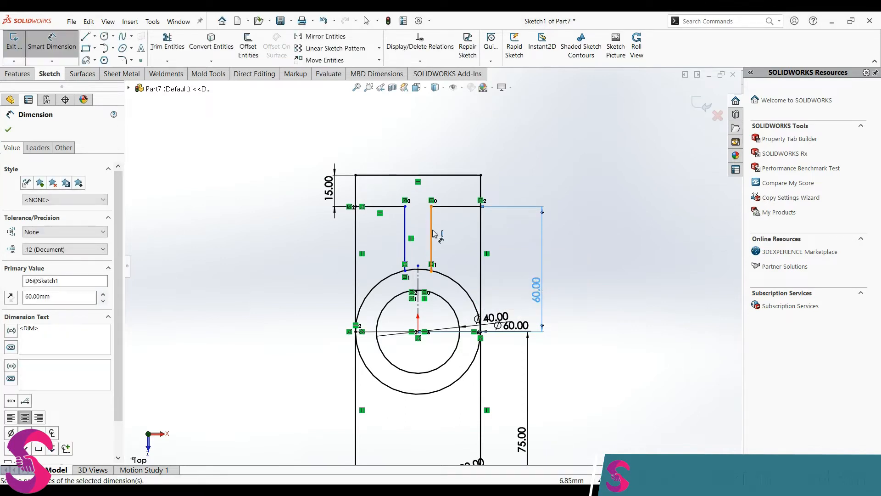
Dimension the distance between the right inner vertical line and the construction line as 5 mm.
left_click(431, 243)
left_click(418, 277)
left_click(452, 262)
type("5")
key("Return")
scroll(440, 264, "up", 2)
scroll(415, 248, "down", 2)
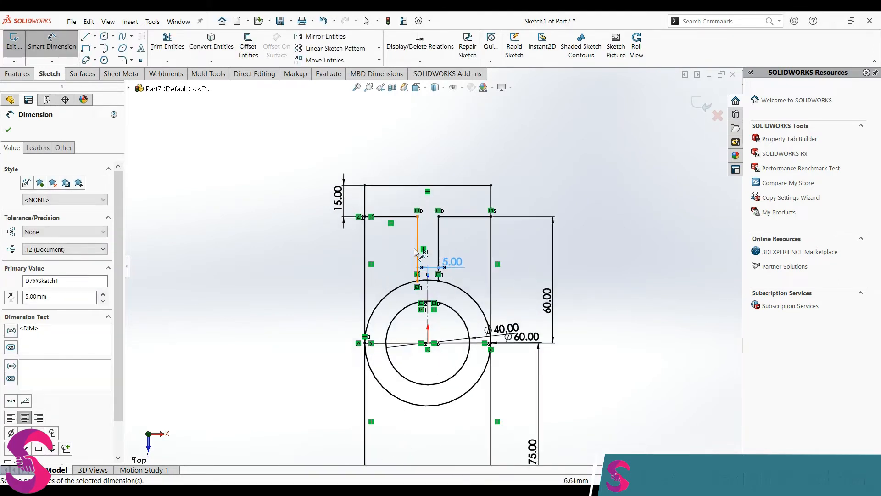
scroll(422, 285, "up", 3)
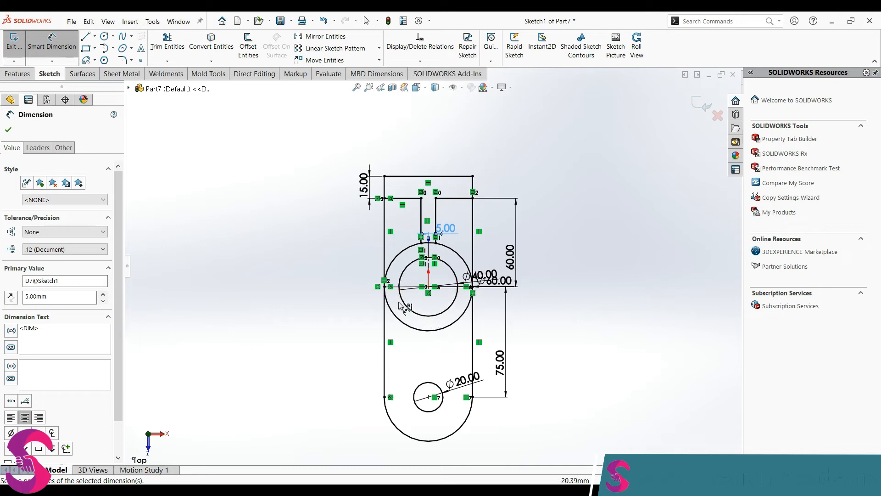
Extrude the ring region between the two concentric circles 60 mm upward from the sketch plane.
left_click(13, 74)
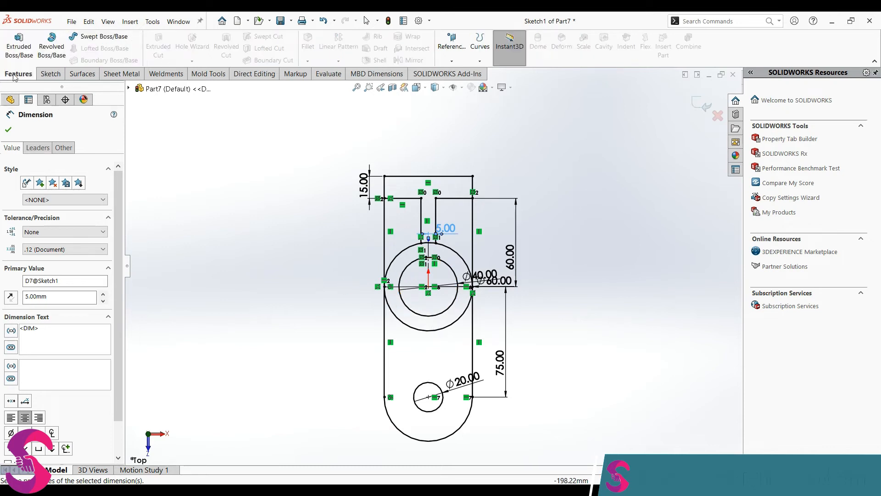
left_click(19, 44)
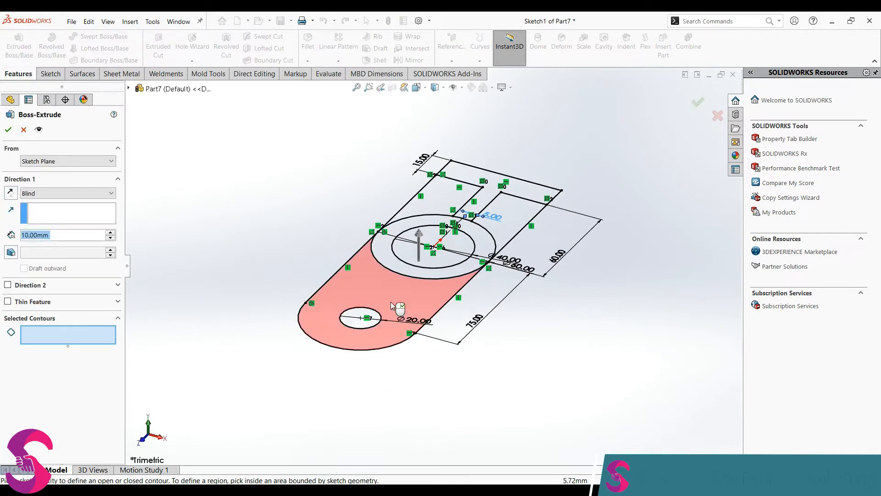
left_click(388, 259)
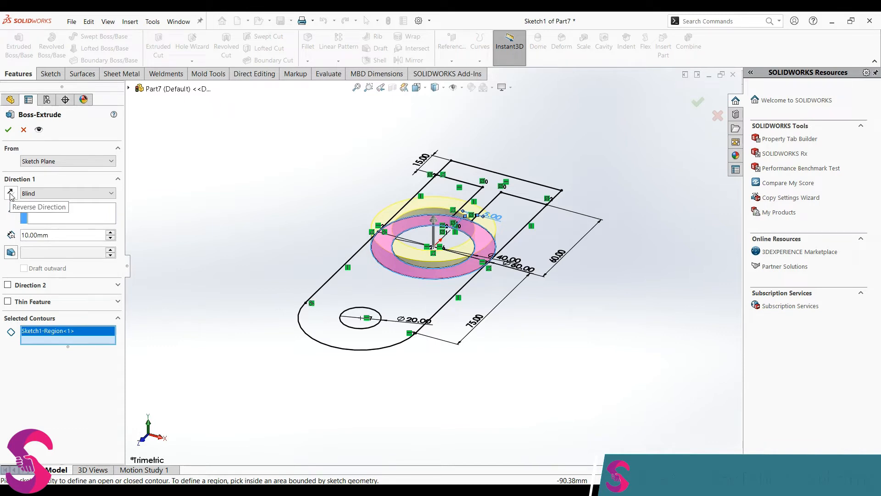
type("60")
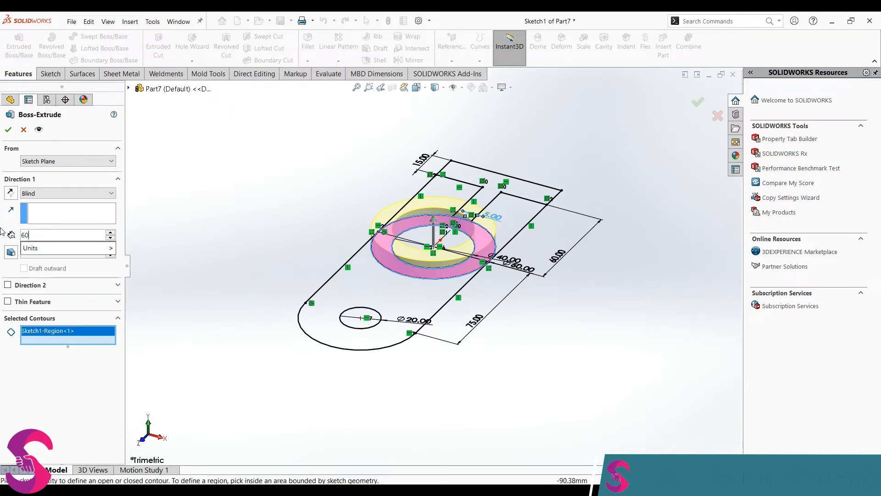
key("Return")
left_click(8, 130)
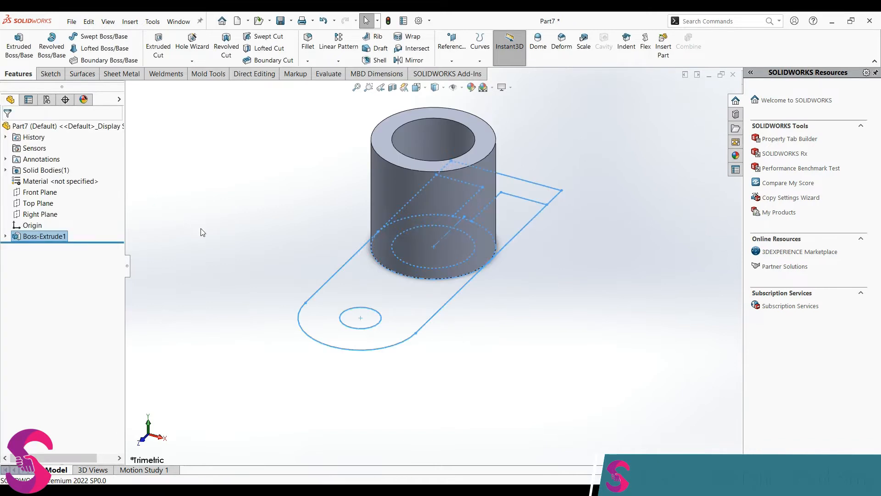
Reuse the profile sketch to extrude the rounded lower arm region with its hole 15 mm, merged with the cylinder.
left_click(38, 248)
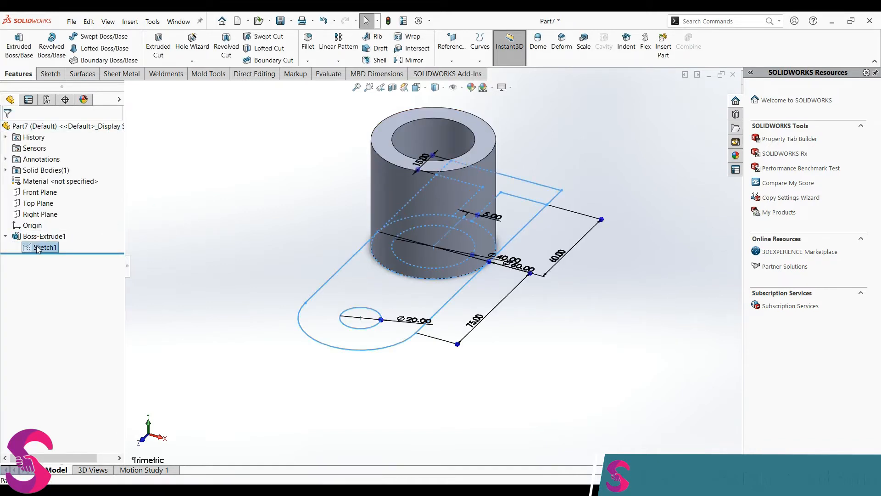
left_click(11, 59)
left_click(404, 304)
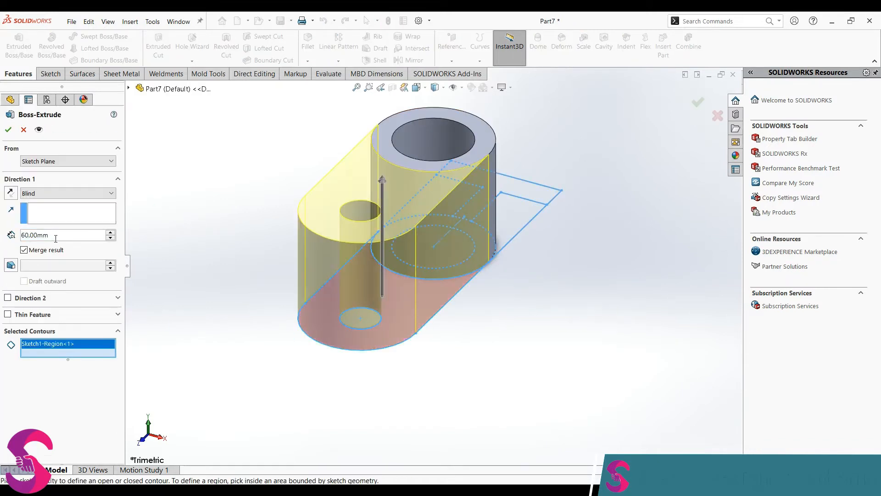
type("15")
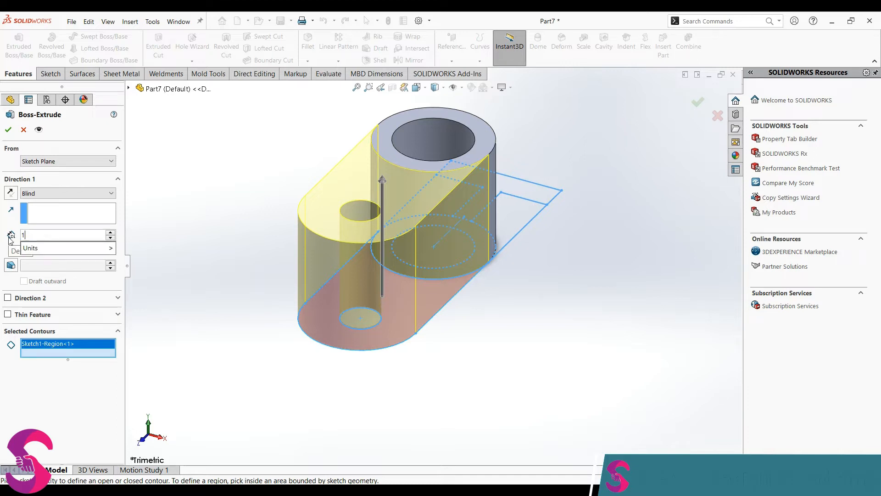
key("Return")
middle_click_drag(232, 244, 415, 319)
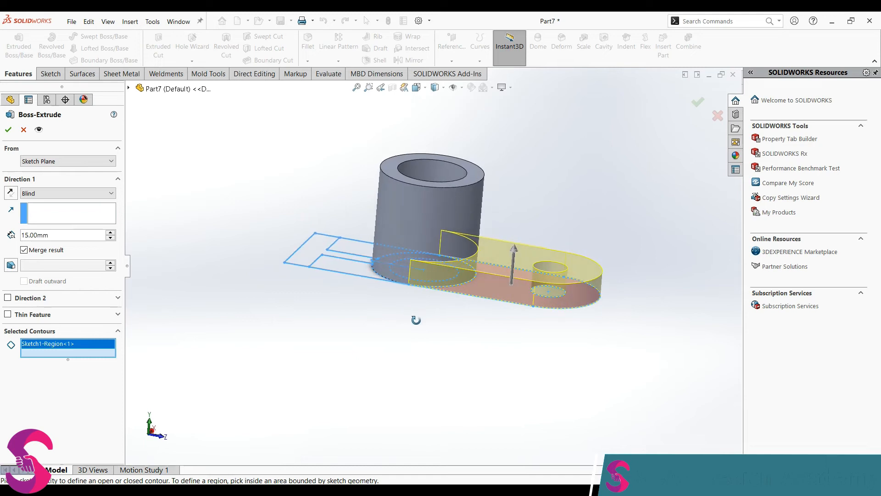
left_click(8, 130)
key("Return")
left_click(8, 131)
Extrude the two profile regions on either side of the T-shaped stem 15 mm, starting at a 15 mm offset from the sketch plane.
left_click(42, 269)
left_click(19, 46)
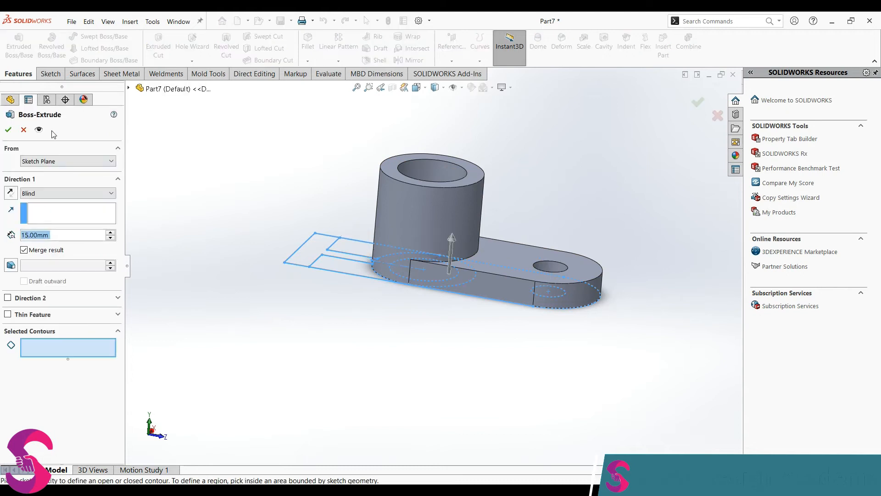
left_click(335, 264)
middle_click_drag(354, 241, 354, 216)
left_click(354, 216)
middle_click_drag(343, 260, 354, 225)
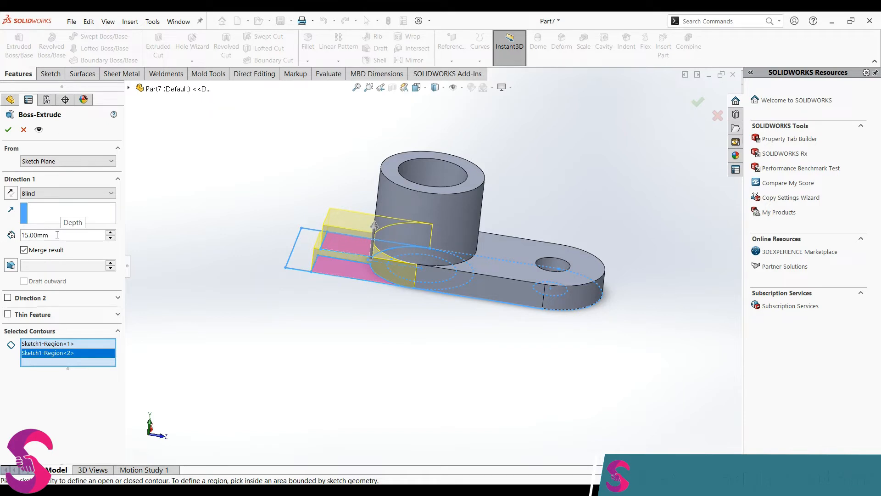
left_click(47, 162)
left_click(41, 194)
type("15")
key("Return")
mouse_move(250, 264)
middle_mouse_down()
mouse_move(241, 262)
mouse_move(244, 272)
middle_mouse_up()
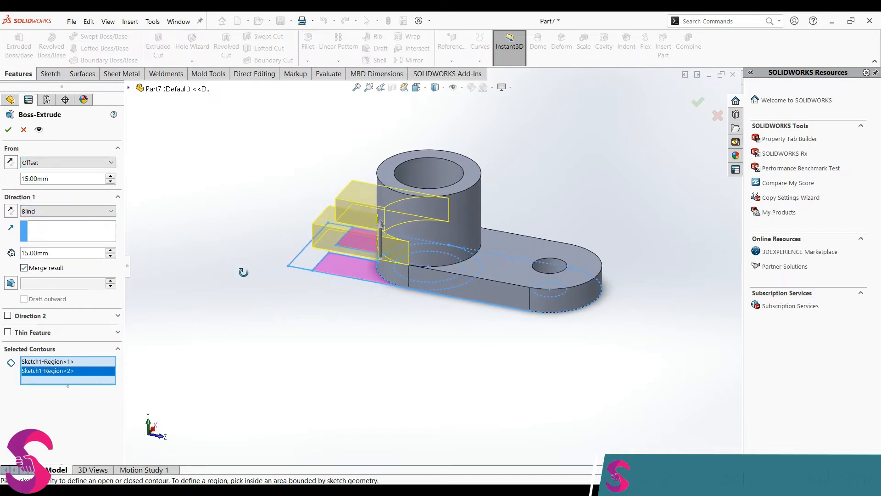
left_click(8, 130)
Extrude the T-shaped region of the profile sketch 45 mm, starting at a 15 mm offset from the sketch plane.
left_click(5, 235)
left_click(45, 247)
left_click(19, 46)
left_click(314, 259)
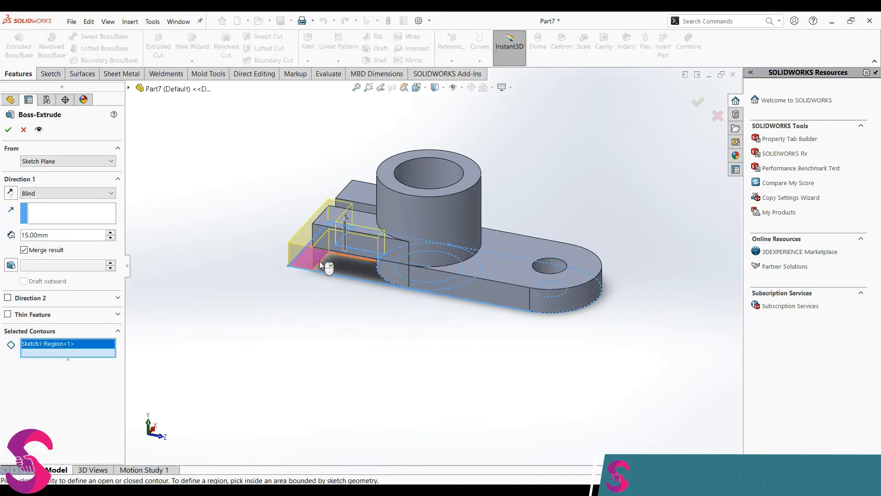
left_click(64, 160)
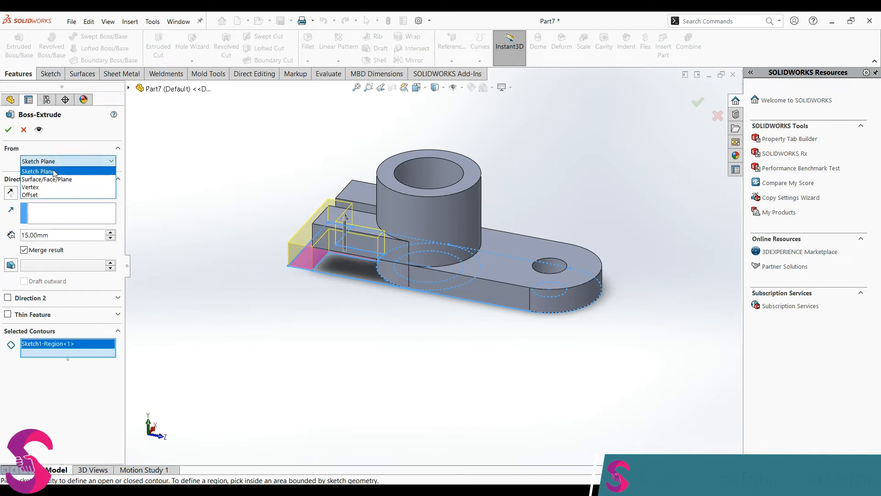
left_click(46, 190)
type("15")
key("Return")
left_click(61, 256)
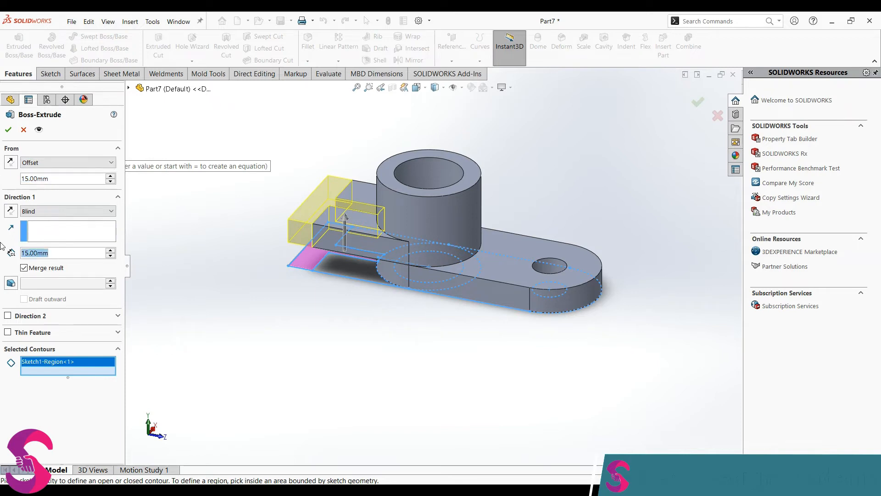
type("45")
key("Return")
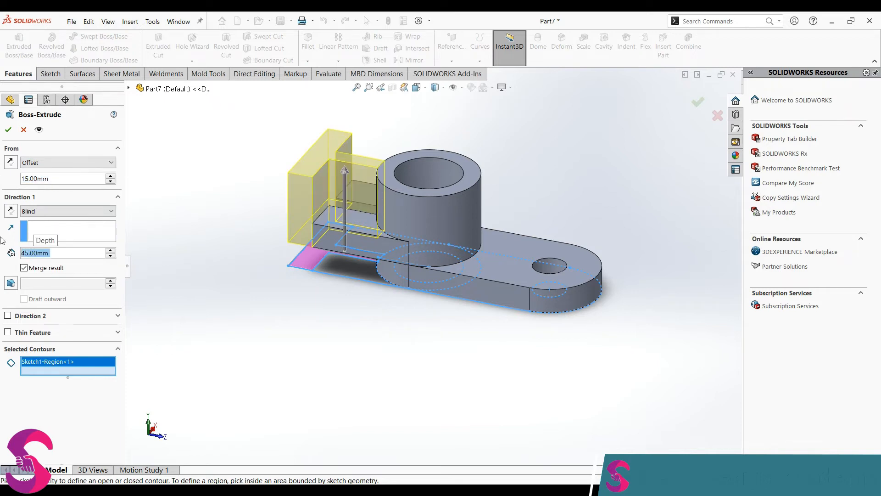
middle_click_drag(279, 252, 295, 260)
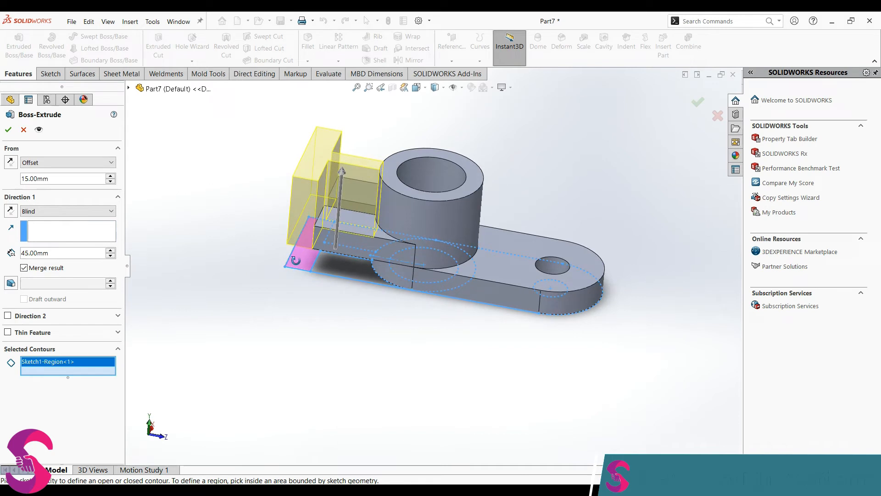
left_click(8, 130)
Sketch two circles about 12.5 mm and 14 mm in diameter side by side on the outer end face of the T-shaped block.
middle_click_drag(354, 300, 309, 273)
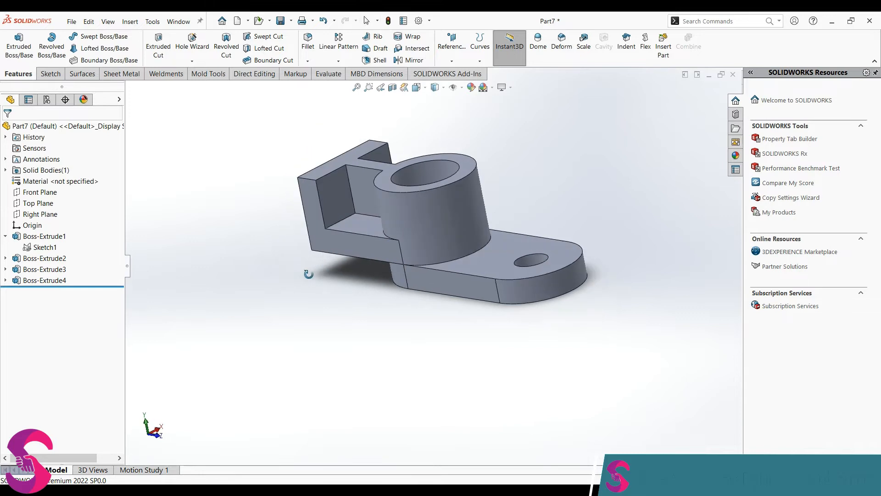
middle_click_drag(336, 222, 404, 239)
left_click(405, 241)
left_click(436, 208)
left_click(104, 37)
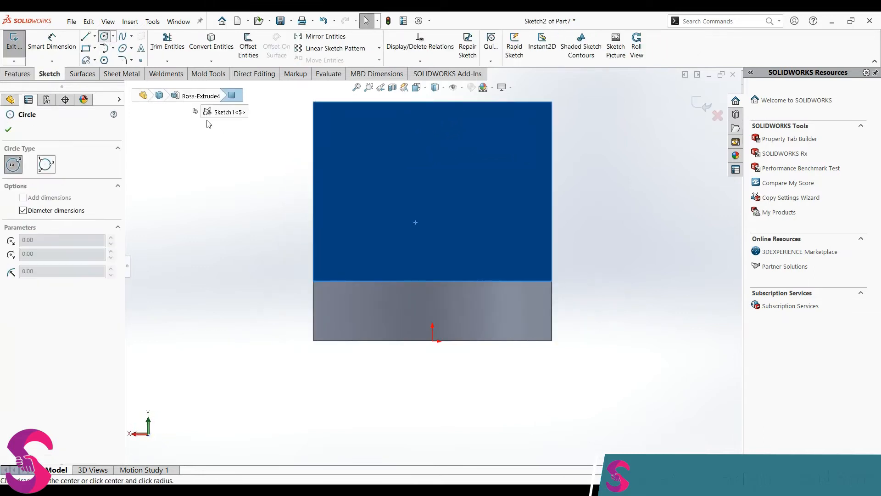
left_click(364, 151)
left_click(374, 175)
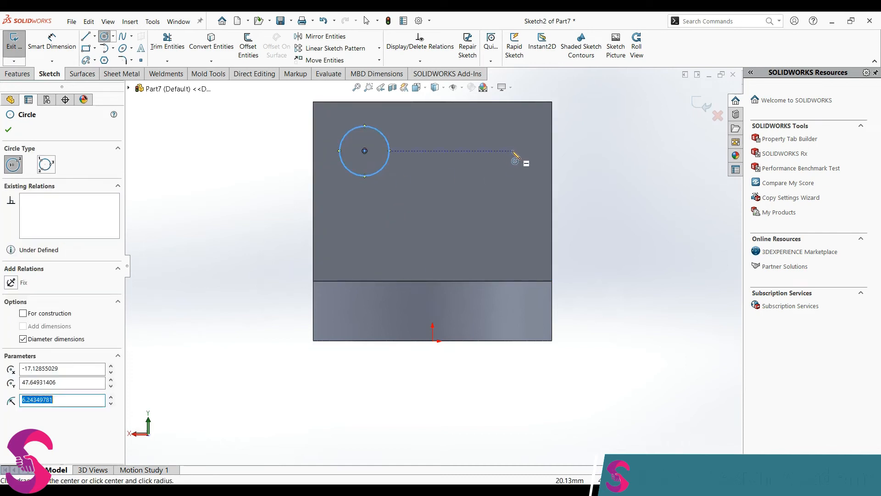
left_click(506, 147)
left_click(512, 178)
key("Escape")
Make the two circles equal in size and align their centres horizontally.
left_click(494, 172)
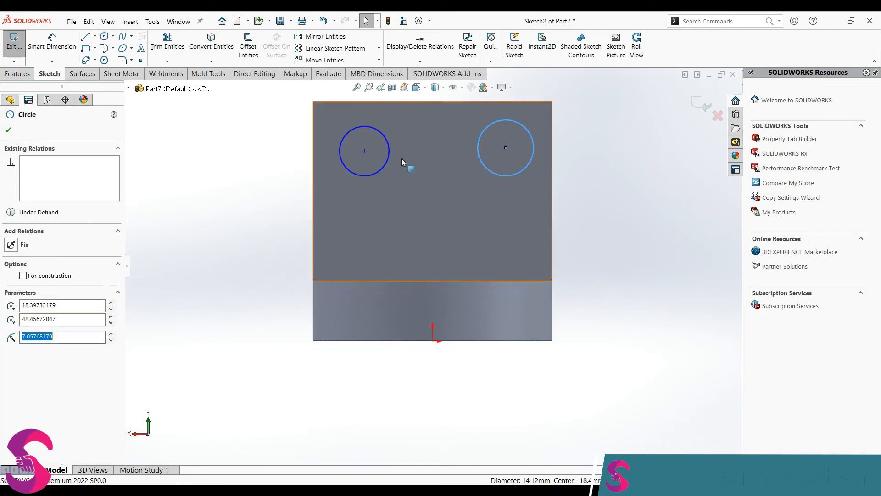
left_click(389, 159, "ctrl")
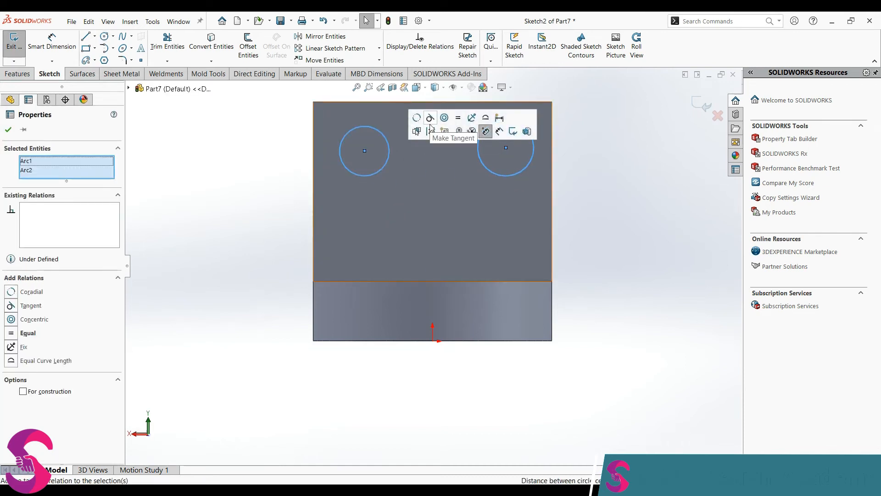
left_click(458, 118)
left_click(658, 207)
left_click(506, 147)
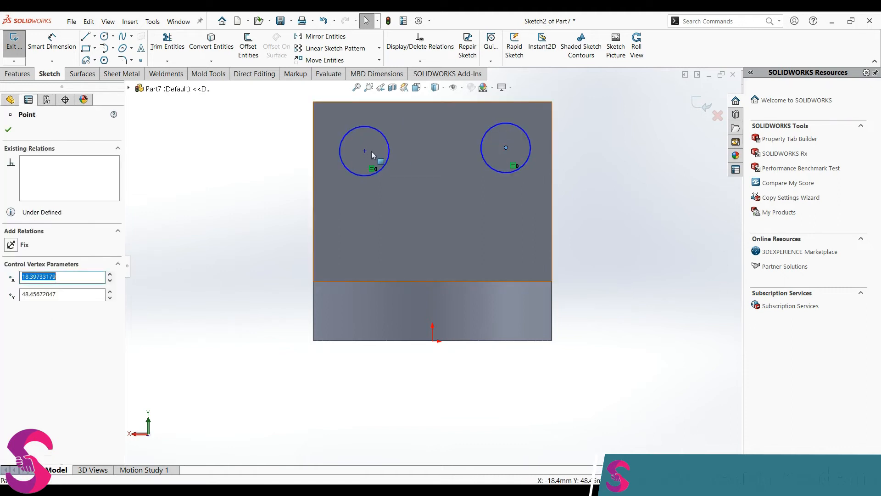
left_click(364, 151, "ctrl")
left_click(393, 117)
Dimension the left circle's diameter as 16 mm and place the dimension below the circle.
right_click_drag(293, 222, 294, 166)
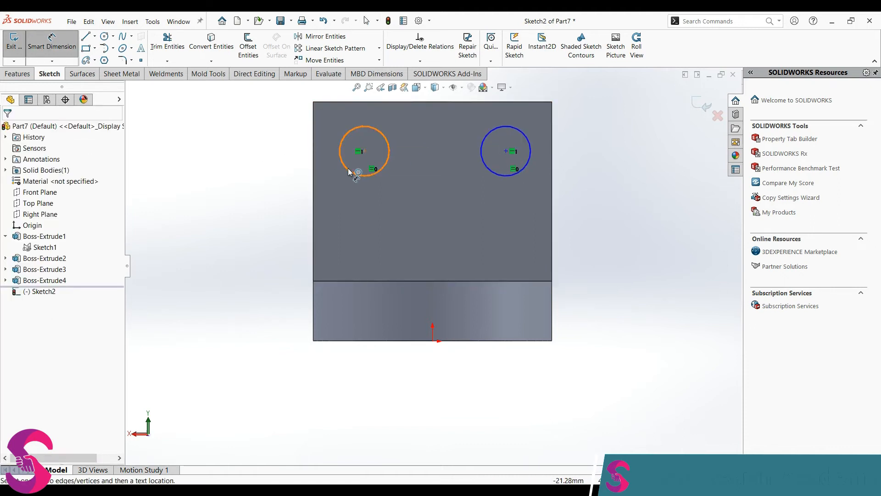
left_click(350, 172)
left_click(339, 186)
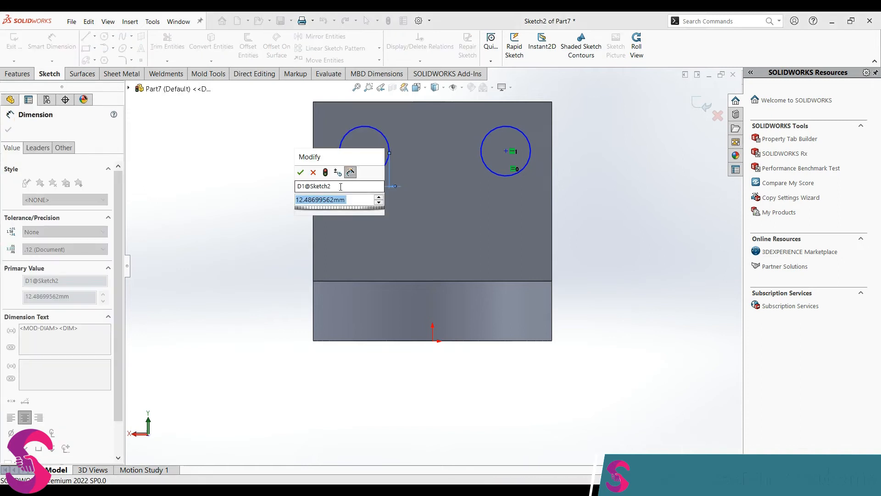
type("16")
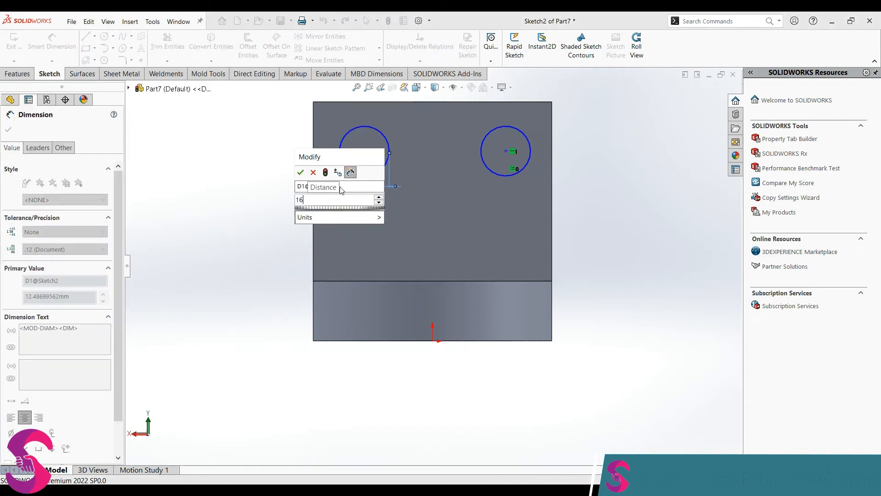
key("Return")
left_click_drag(323, 179, 336, 221)
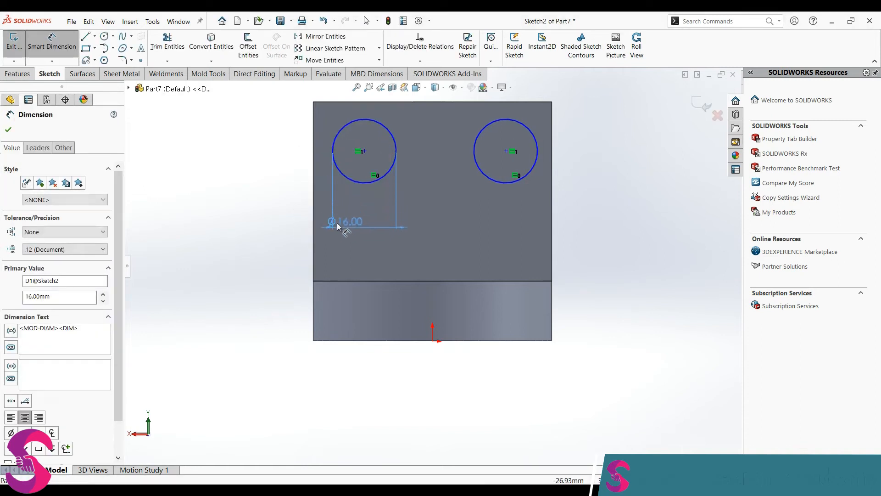
Dimension the distance from the face's top edge to the left circle's centre as 15 mm.
left_click(369, 104)
left_click(362, 151)
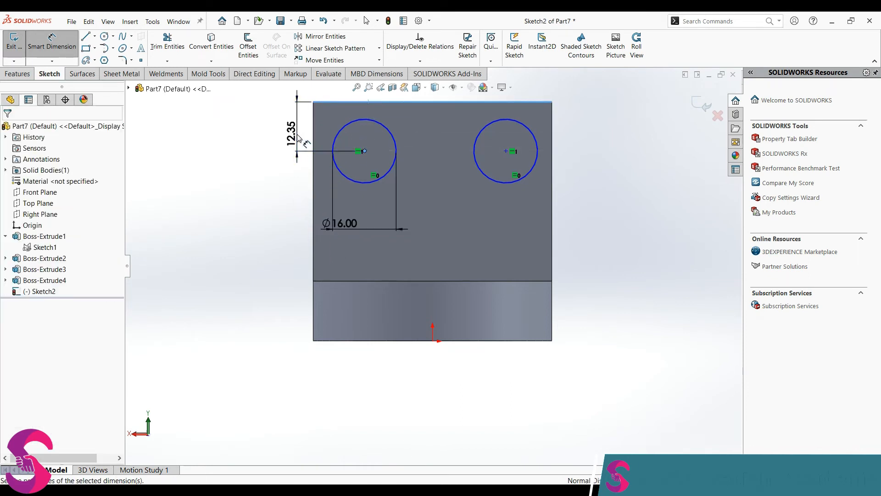
left_click(298, 138)
type("1")
key("Escape")
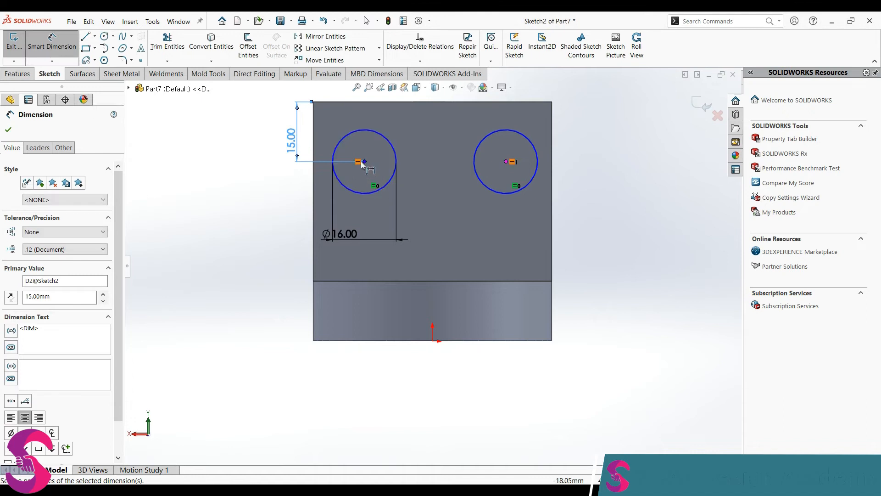
Dimension the horizontal distance from the origin to the left circle's centre as 17.5 mm.
left_click(364, 161)
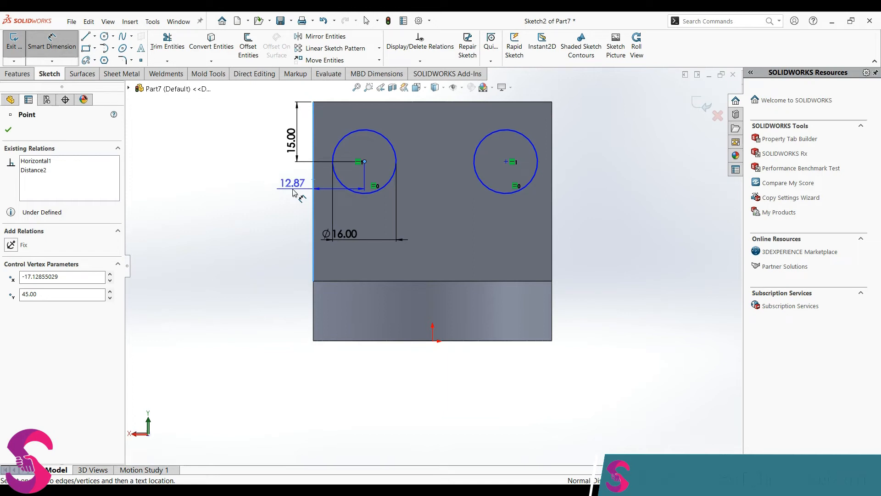
key("Escape")
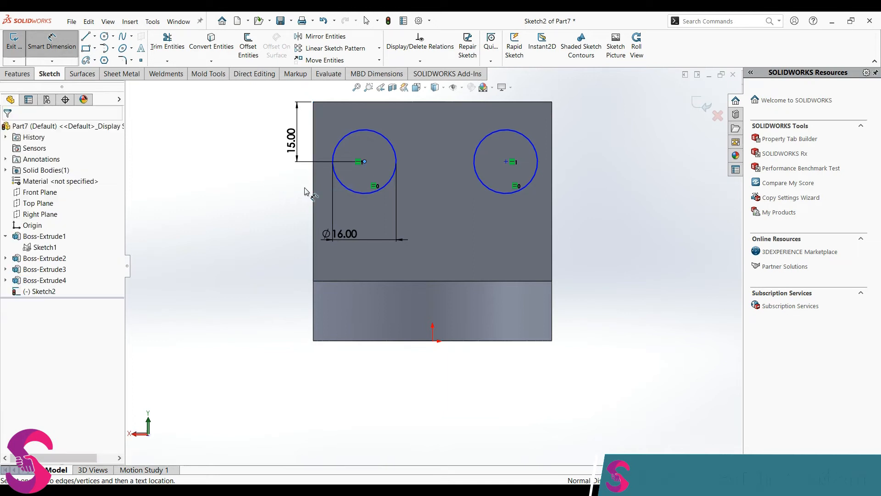
left_click(434, 342)
left_click(364, 161)
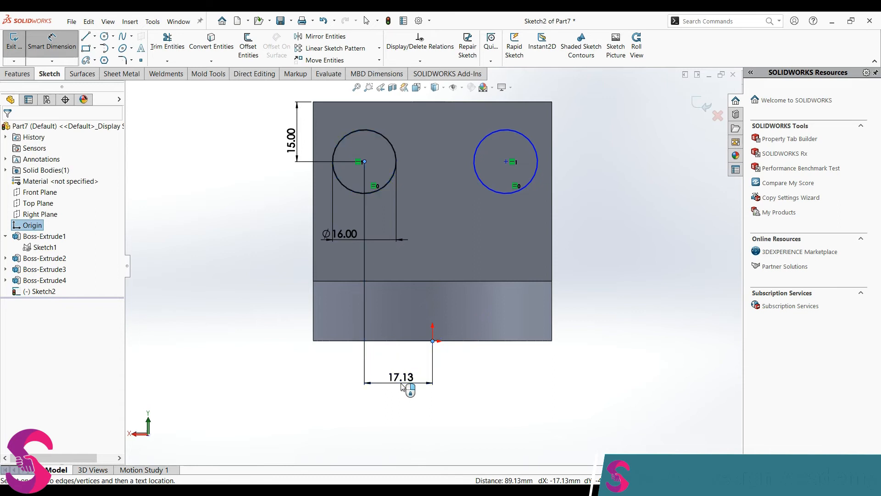
left_click(401, 383)
type("17.5")
key("Return")
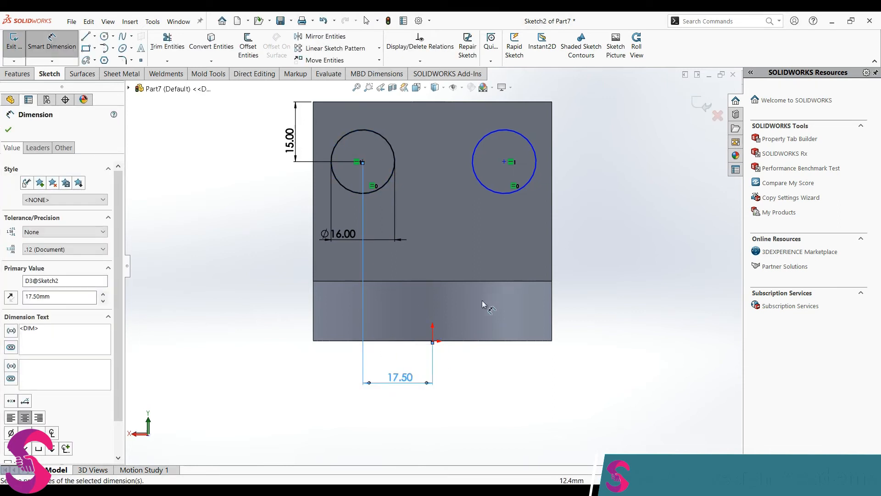
Dimension the horizontal distance from the origin to the right circle's centre as 17.5 mm.
left_click(433, 341)
left_click(504, 161)
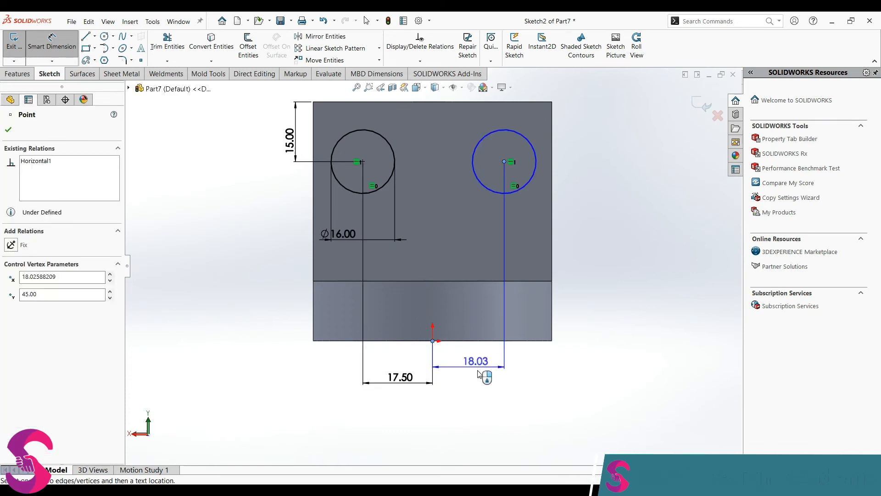
left_click(494, 381)
type("17.5")
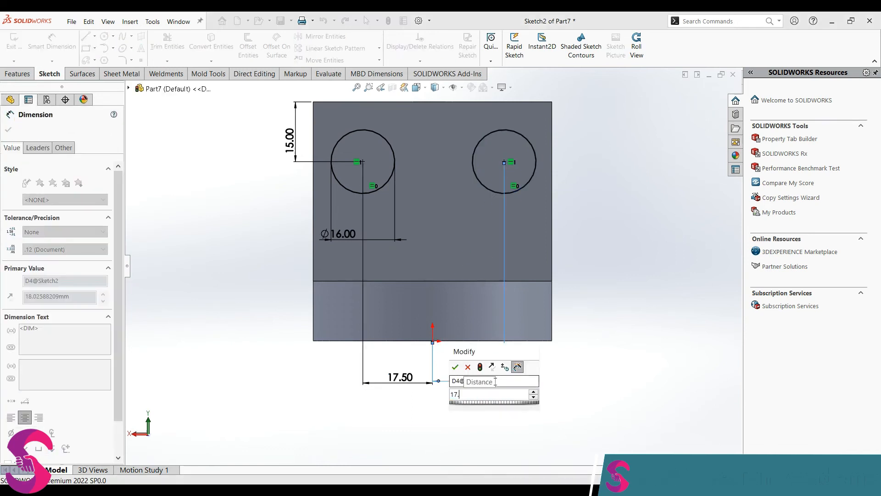
key("Return")
Cut both circles through the end plate with a blind Extruded Cut, shortening its depth to end before the cylindrical boss.
left_click(20, 75)
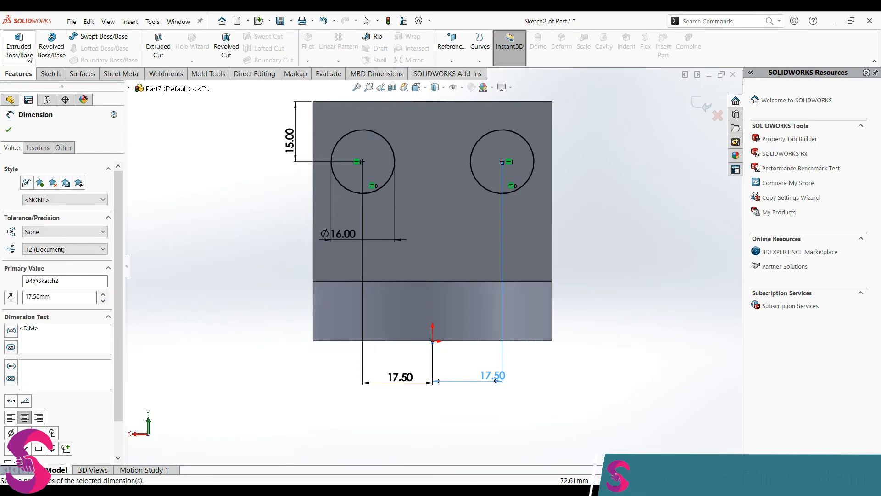
left_click(158, 50)
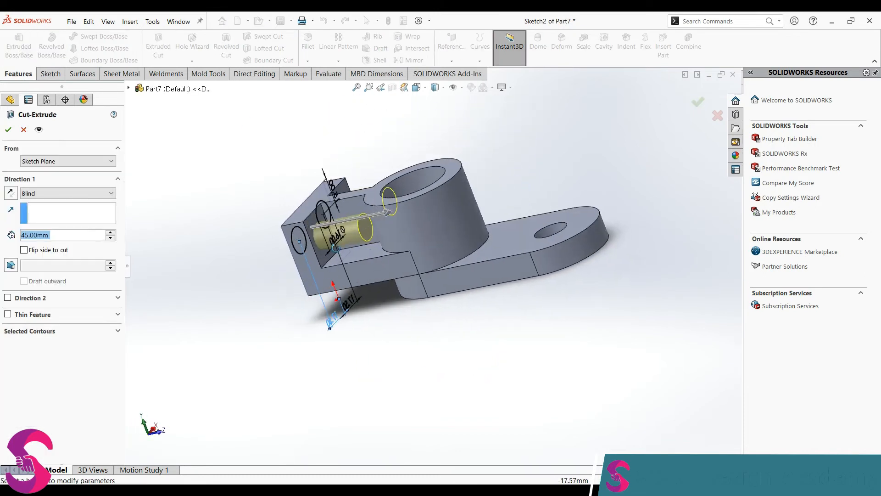
middle_click_drag(334, 267, 395, 238)
left_click_drag(393, 207, 369, 208)
left_click(8, 130)
middle_click_drag(228, 301, 452, 271)
scroll(465, 255, "down", 3)
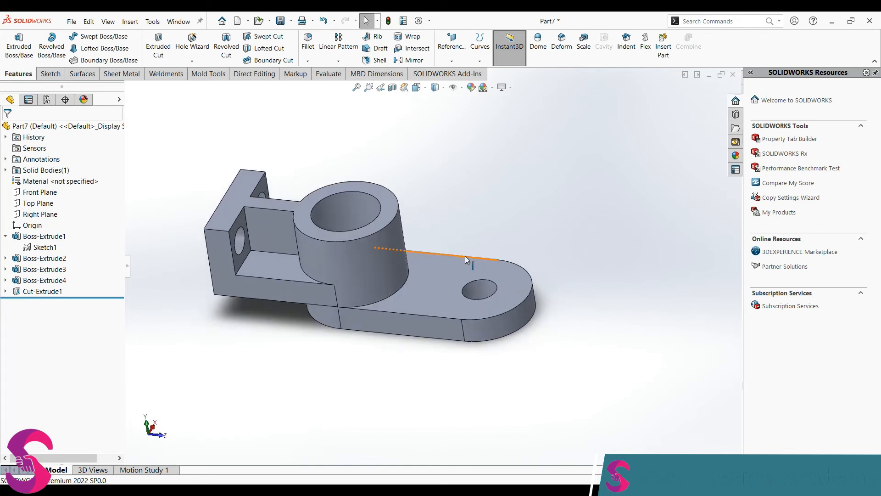
middle_click_drag(420, 262, 422, 258)
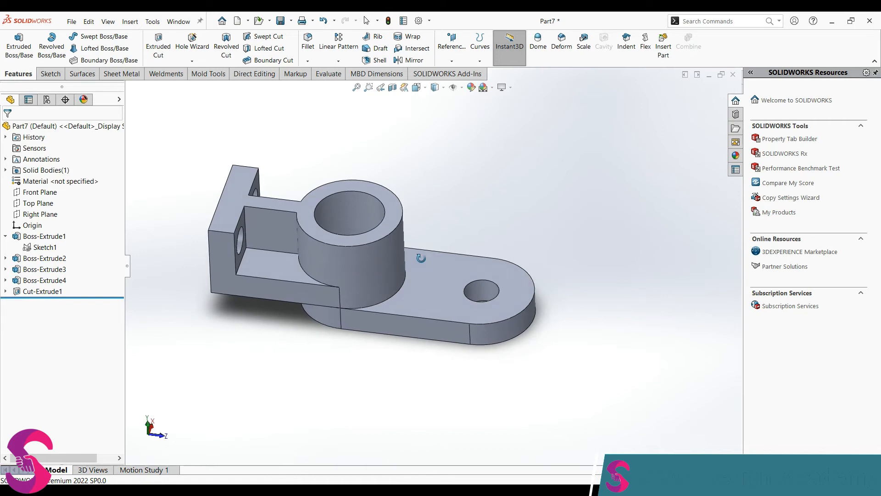
middle_click_drag(421, 258, 413, 260)
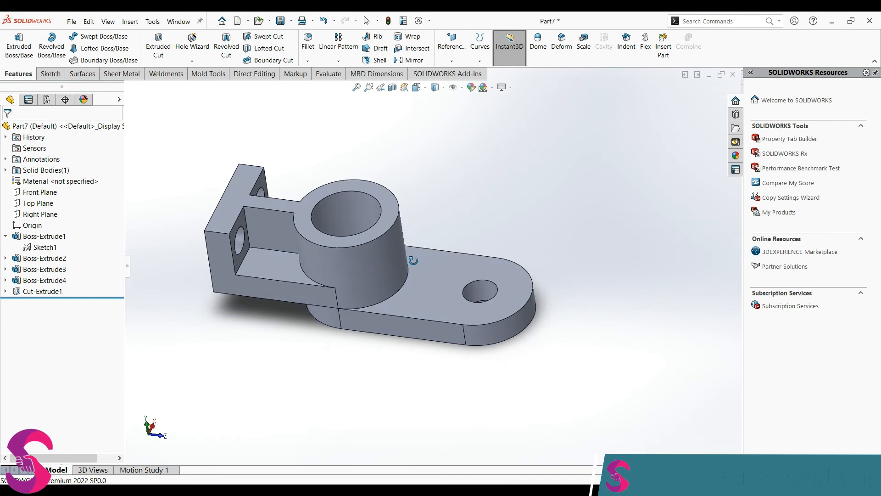
middle_click_drag(413, 261, 416, 261)
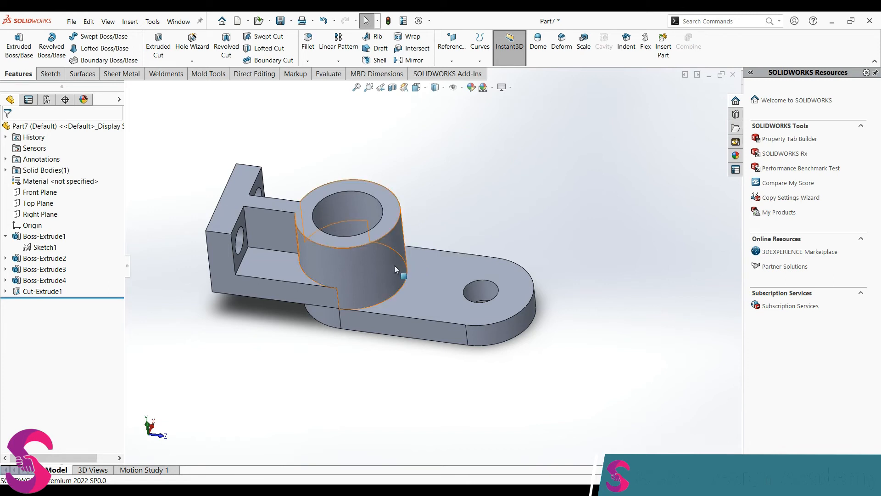
left_click(431, 298)
left_click(471, 274)
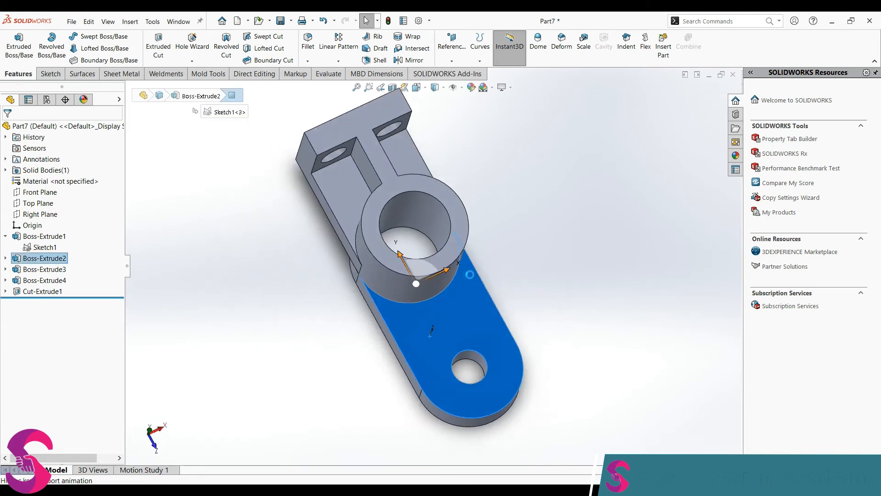
left_click(86, 36)
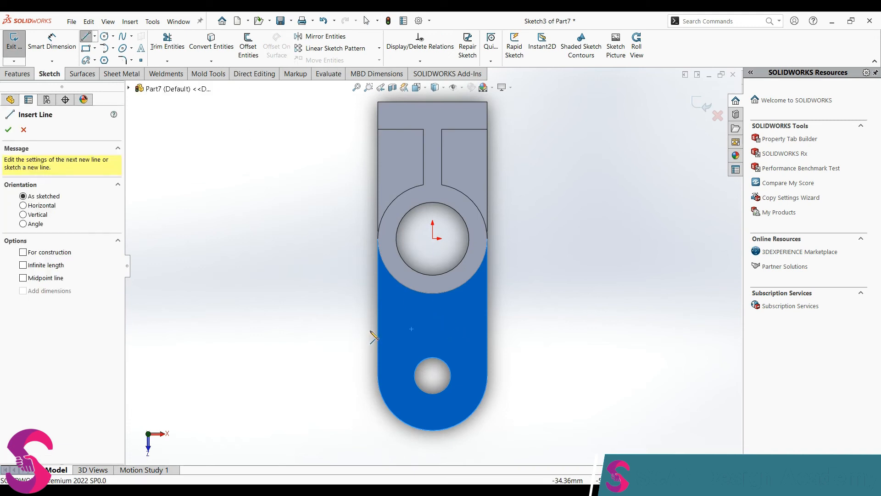
left_click(9, 52)
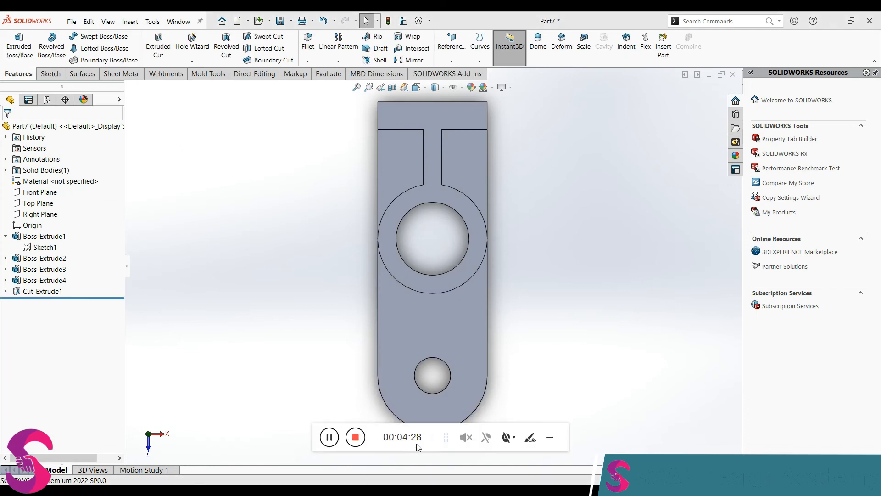
left_click(330, 439)
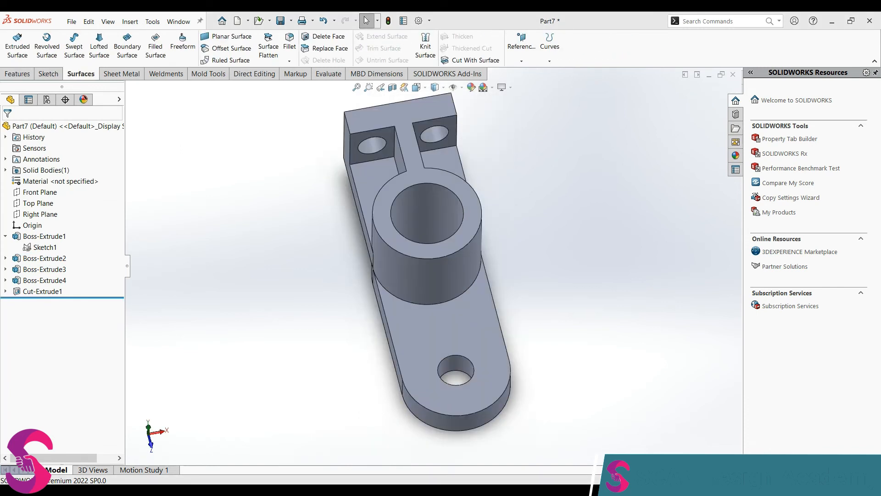
Sketch a horizontal line about 87 mm long on the arm's upper face, crossing it between the boss and the small hole.
left_click(458, 322)
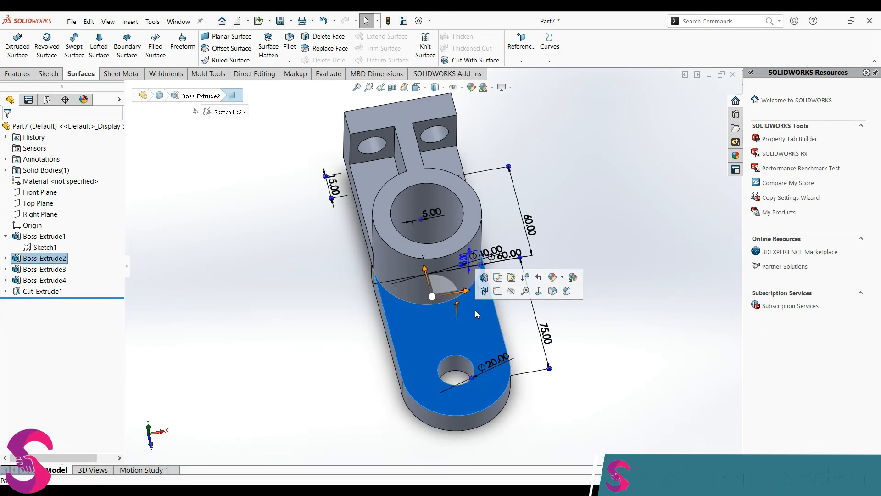
left_click(491, 297)
left_click(85, 37)
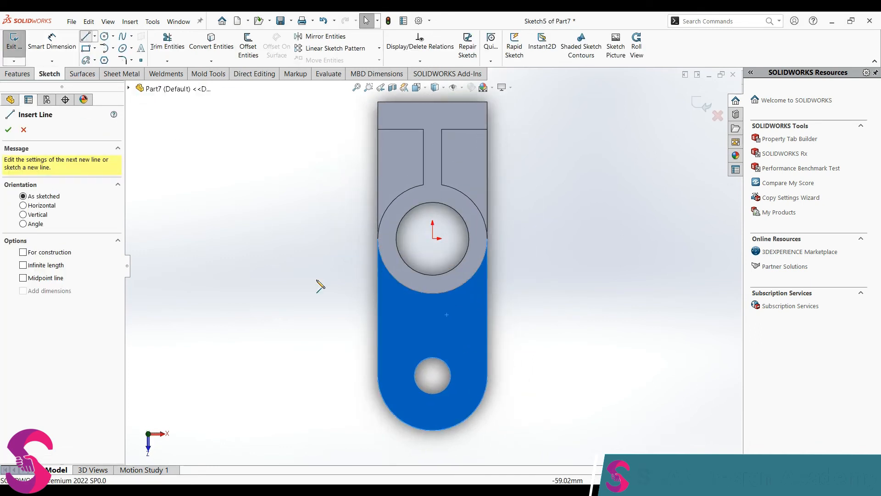
left_click(354, 336)
left_click(513, 336)
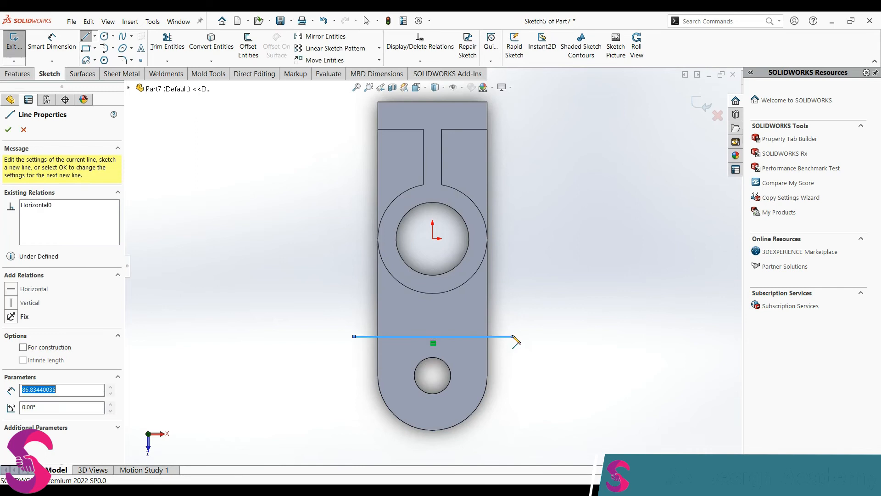
key("Escape")
left_click(570, 387)
Dimension the distance from the nearest point of the boss's outer circle to the horizontal line as 25 mm.
right_click_drag(570, 387, 569, 353)
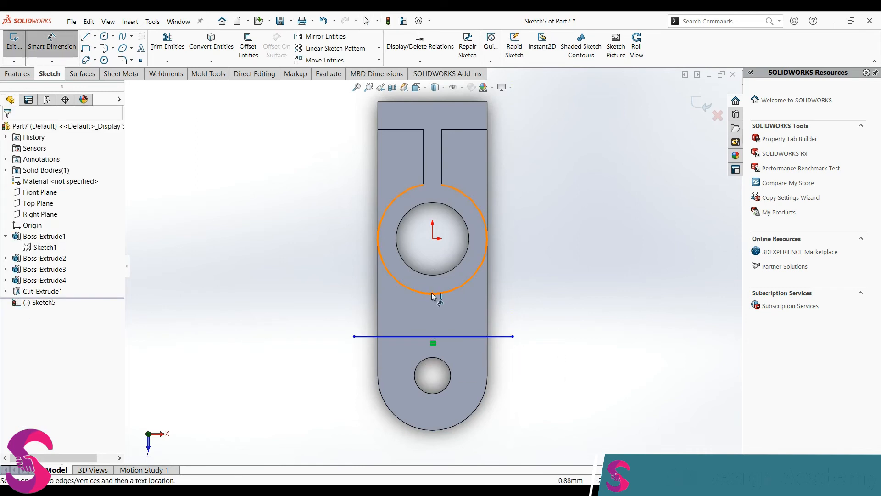
left_click(432, 293)
left_click(461, 338)
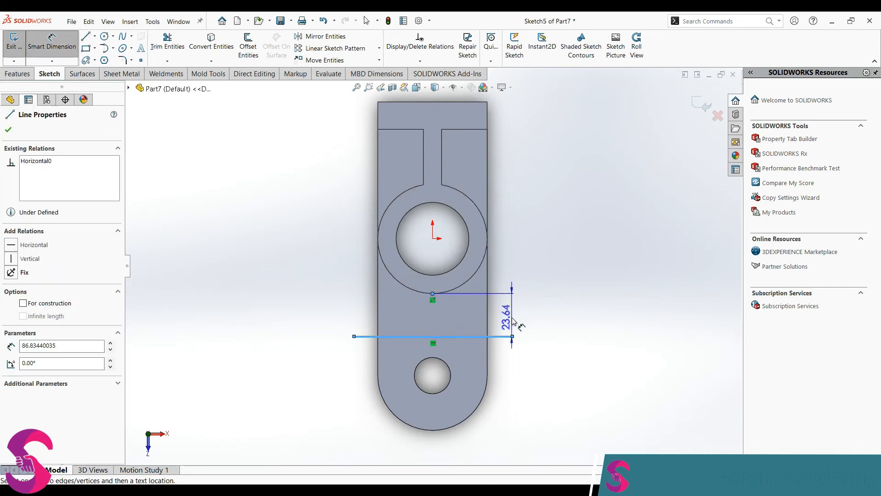
left_click(525, 317)
type("25")
key("Return")
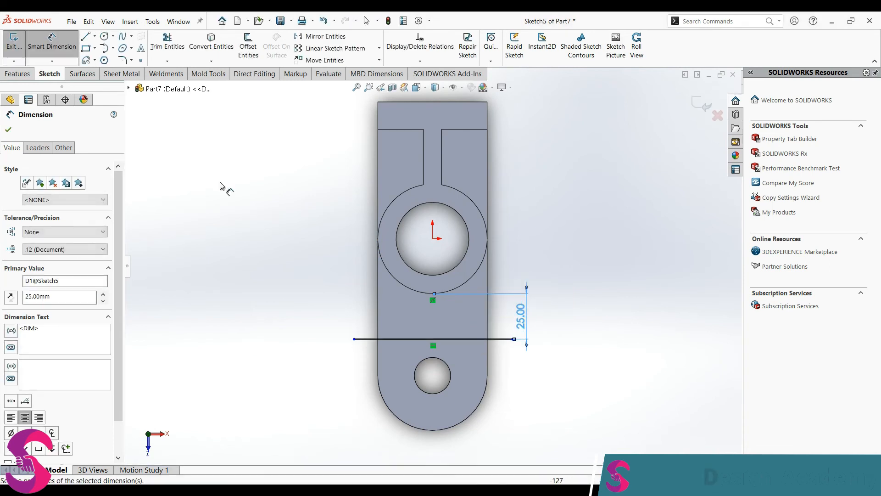
Split the arm's upper face with a projection Split Line using the current sketch line.
left_click(20, 74)
left_click(479, 44)
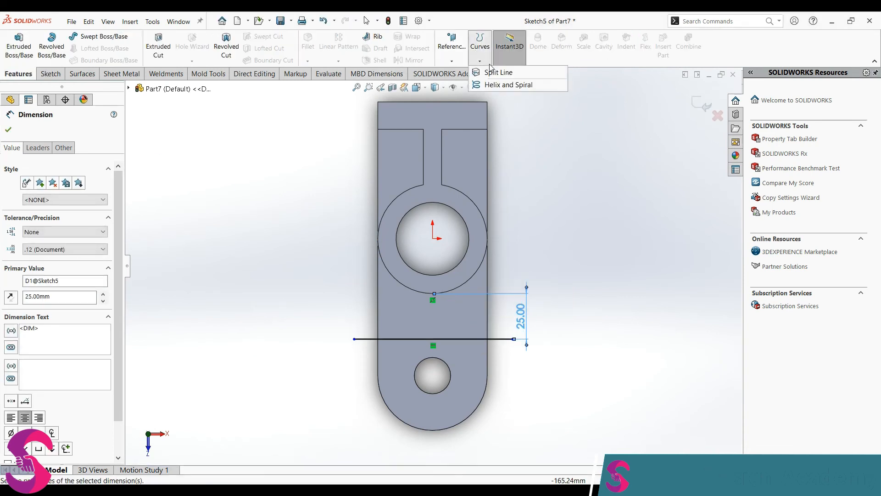
left_click(493, 73)
left_click(468, 311)
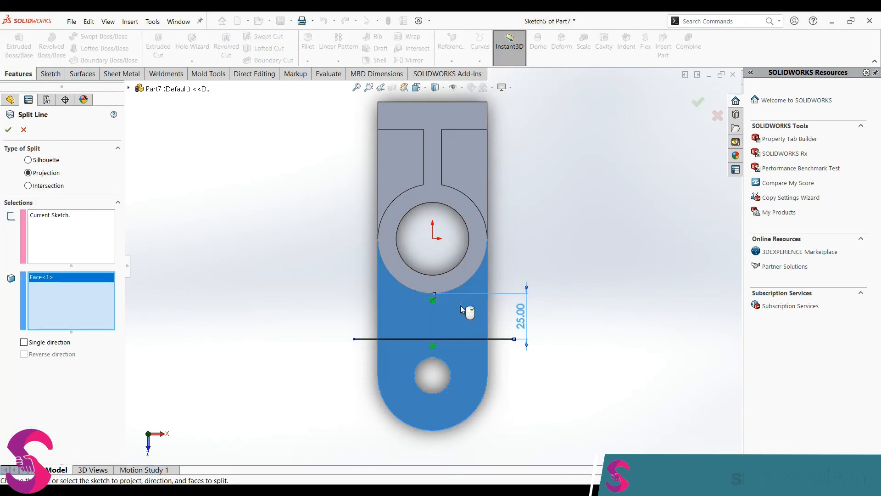
left_click(8, 130)
Create a reference plane offset 5 mm from the Right Plane.
scroll(406, 280, "down", 3)
middle_click_drag(405, 279, 429, 260)
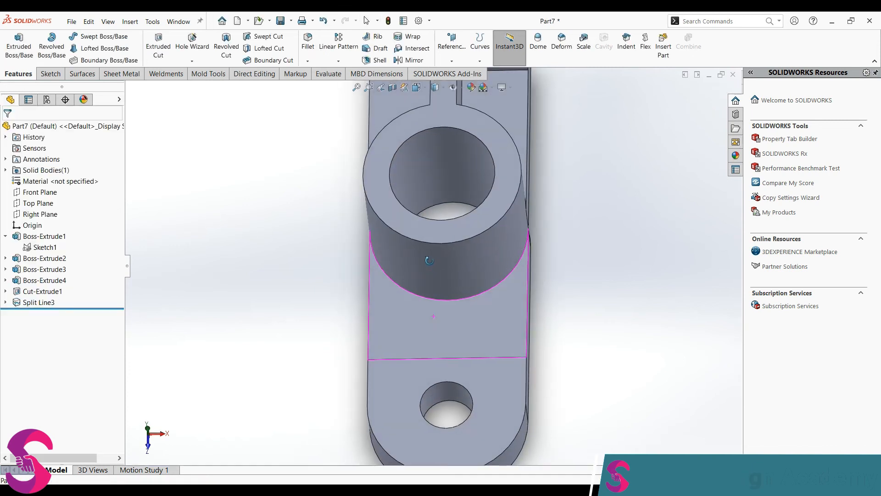
left_click(451, 61)
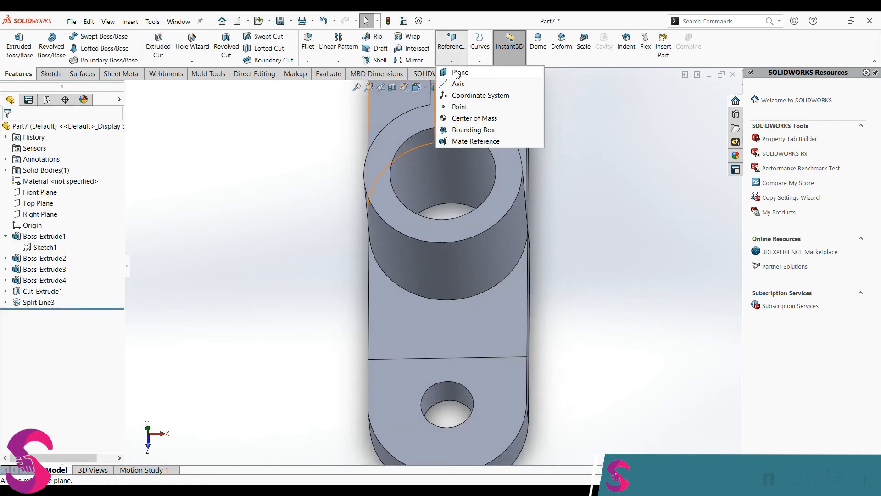
left_click(457, 72)
left_click(129, 88)
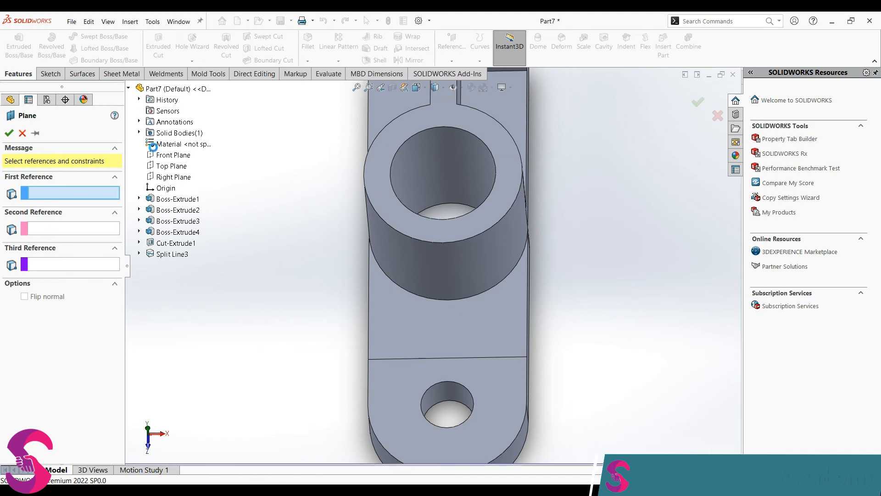
left_click(158, 179)
scroll(363, 295, "up", 3)
middle_click_drag(363, 294, 373, 282)
left_click_drag(52, 275, 42, 277)
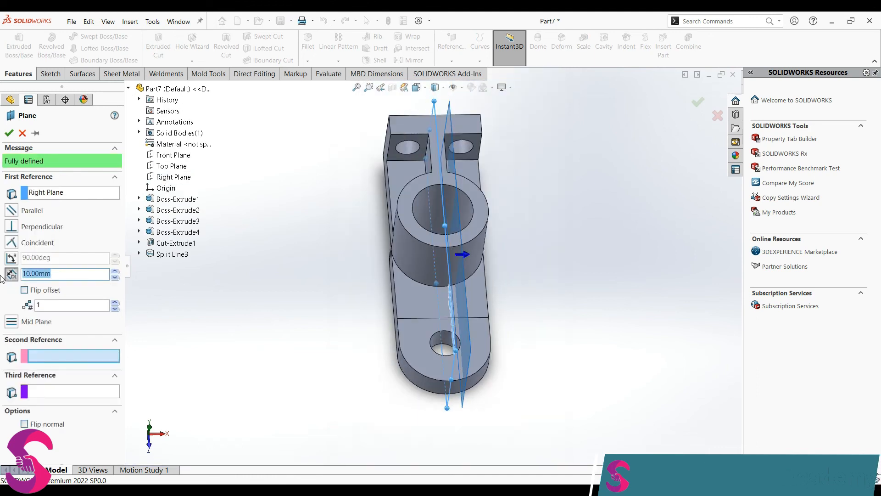
key("Return")
left_click(9, 133)
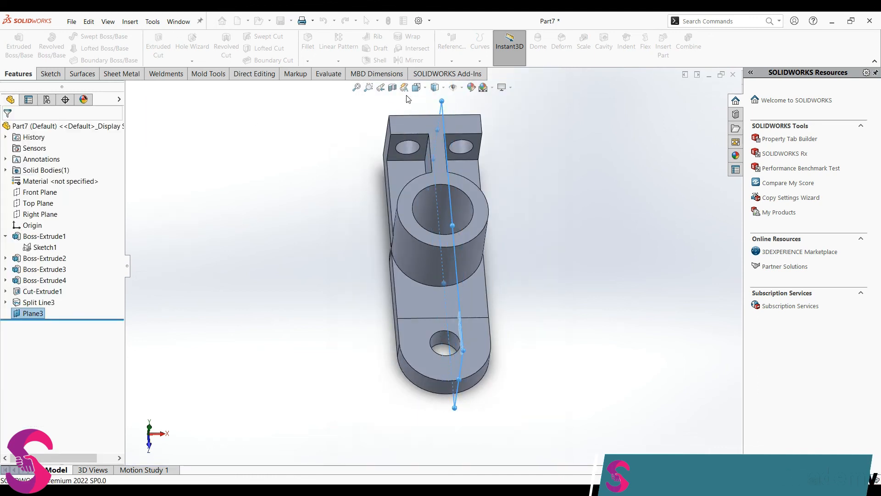
Create a second reference plane offset 10 mm from the new plane, with the offset direction flipped.
left_click(451, 60)
left_click(454, 74)
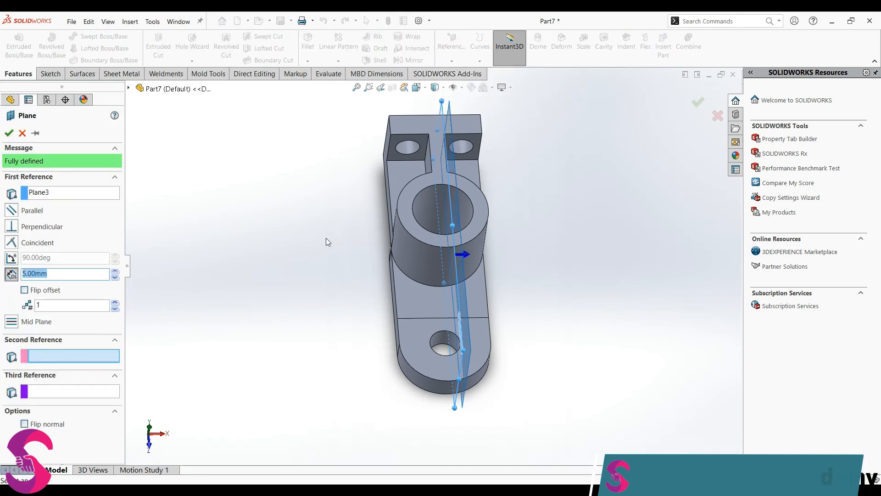
left_click(24, 289)
left_click(60, 273)
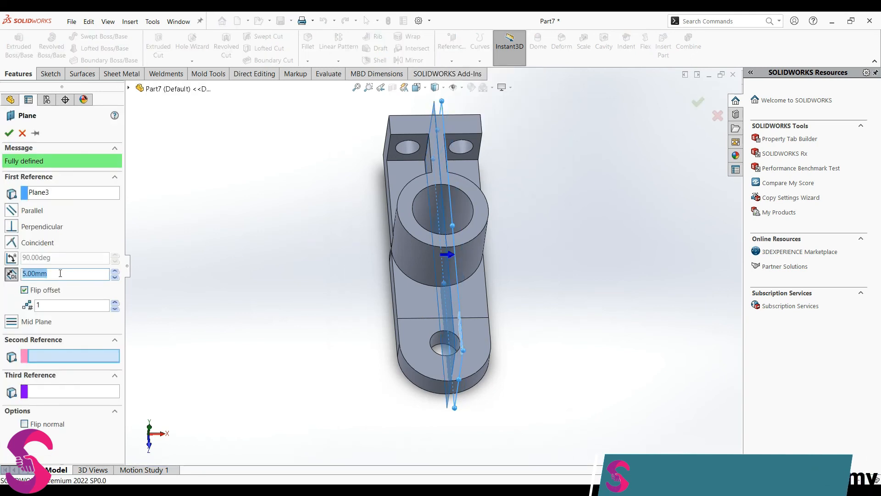
left_click_drag(60, 274, 12, 278)
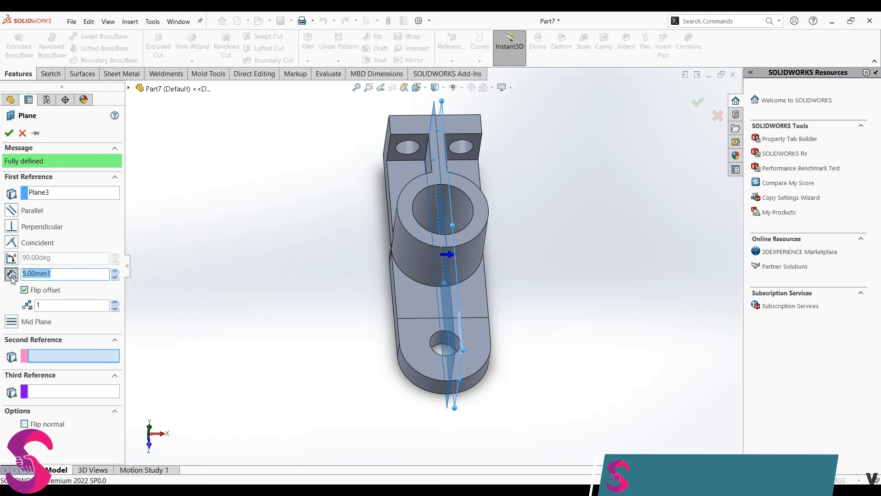
key("Return")
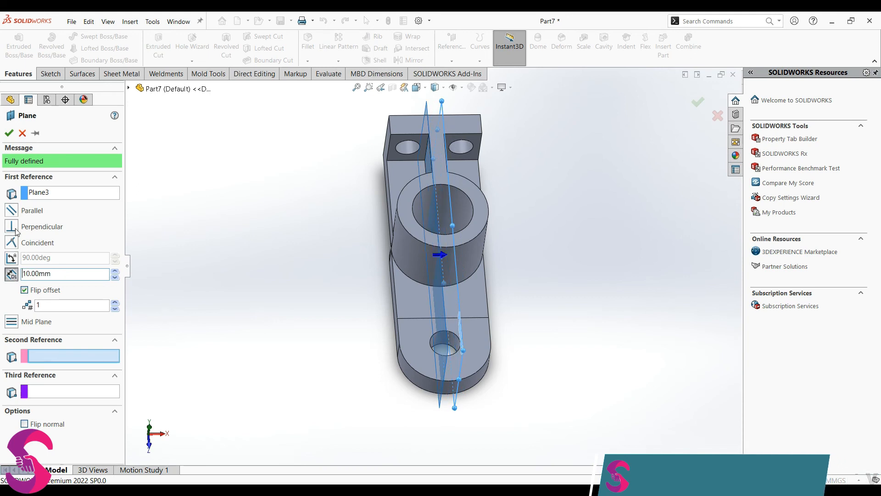
left_click(9, 133)
Split the boss's cylindrical face and the adjoining arm face with an intersection Split Line using both offset planes.
middle_click_drag(459, 257, 419, 192)
left_click(480, 52)
left_click(493, 73)
scroll(507, 254, "down", 2)
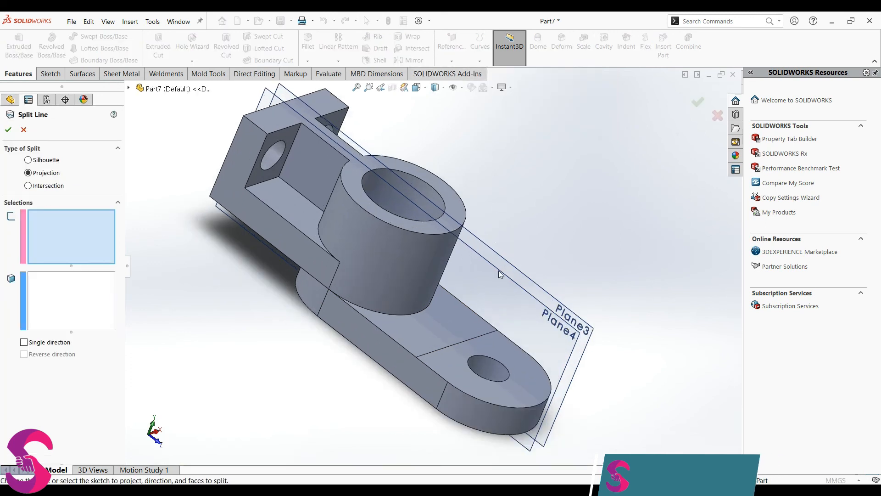
left_click(58, 187)
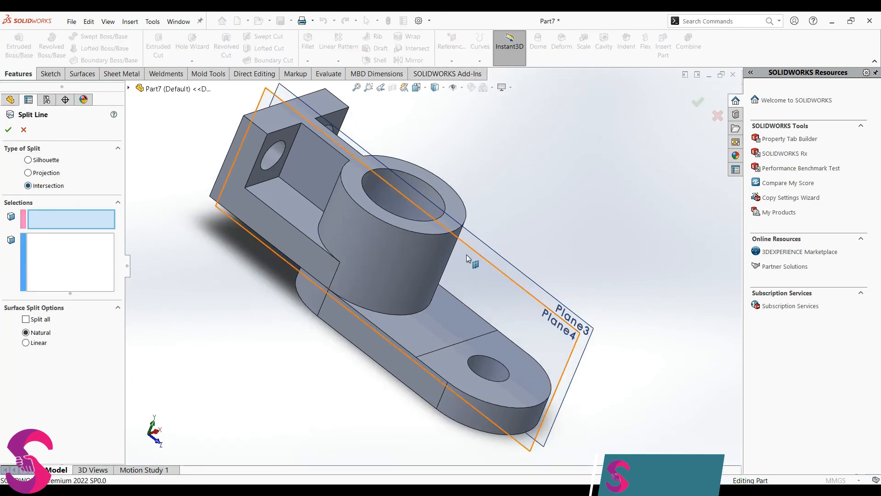
left_click(498, 268)
left_click(239, 259)
left_click(406, 257)
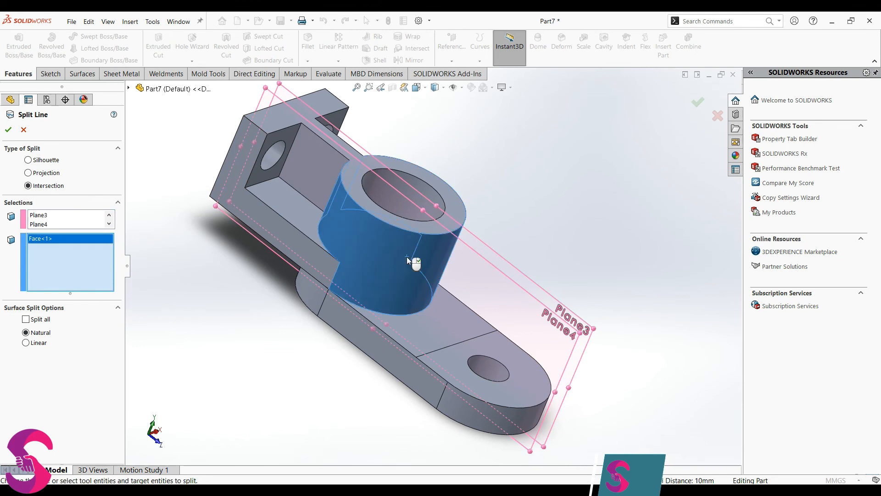
left_click(424, 338)
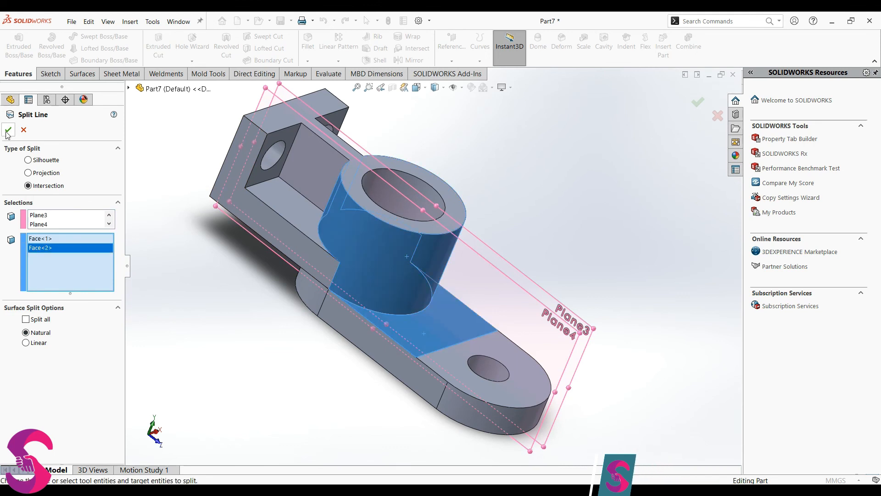
left_click(7, 133)
Hide both offset reference planes.
mouse_move(309, 342)
middle_mouse_down()
mouse_move(289, 370)
mouse_move(297, 355)
middle_mouse_up()
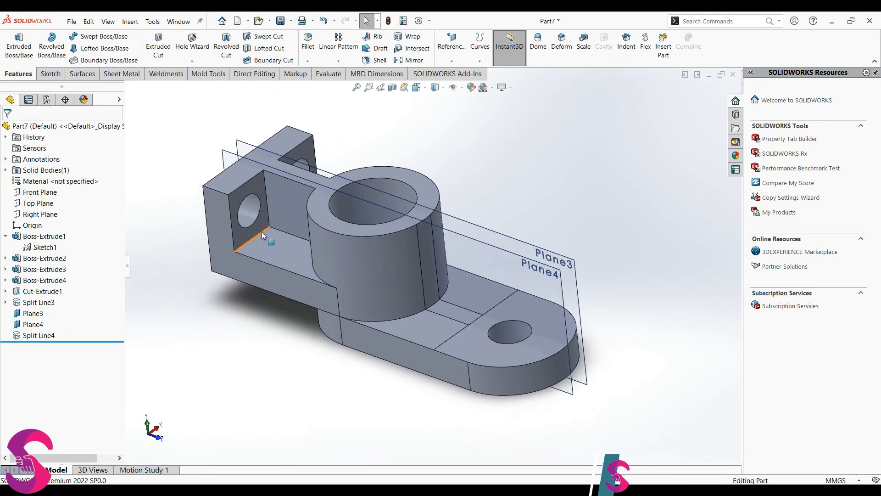
right_click(226, 159)
left_click(241, 146)
right_click(241, 146)
left_click(226, 128)
Loft a rib between the split strip on the boss's cylindrical face and the split strip on the arm, matching the connectors at the boss's upper edge.
left_click(86, 50)
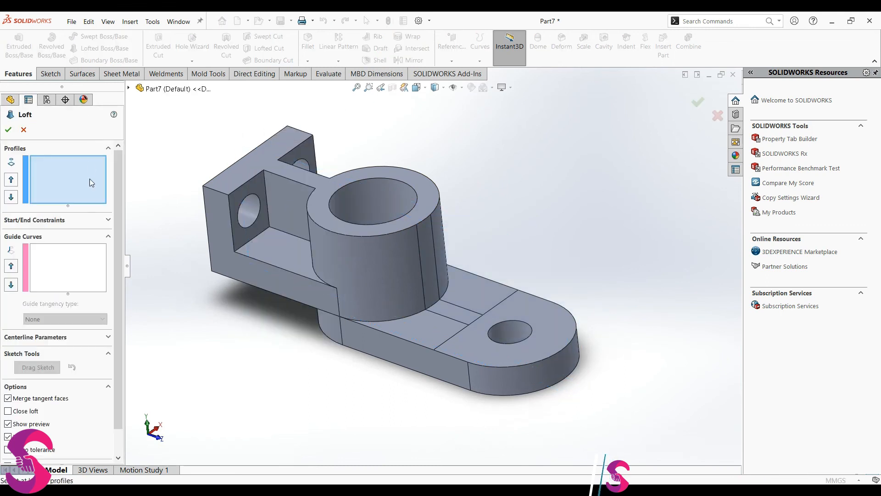
left_click(428, 270)
left_click(466, 321)
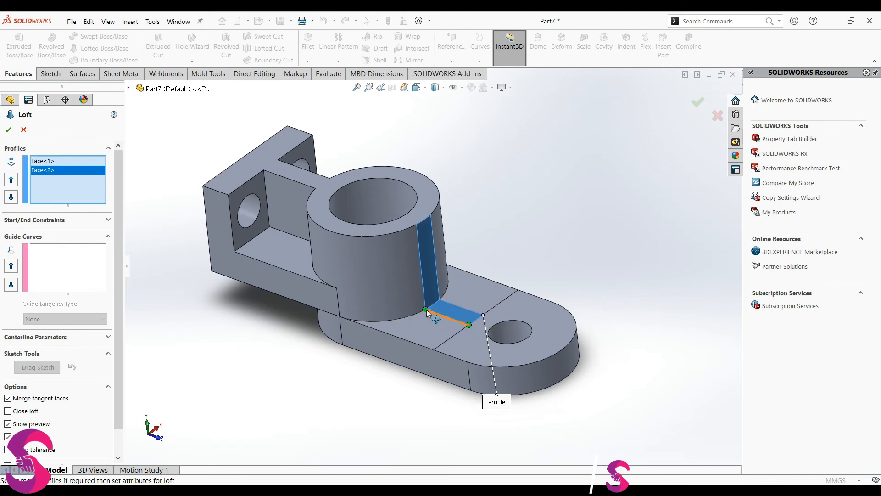
left_click_drag(426, 310, 416, 225)
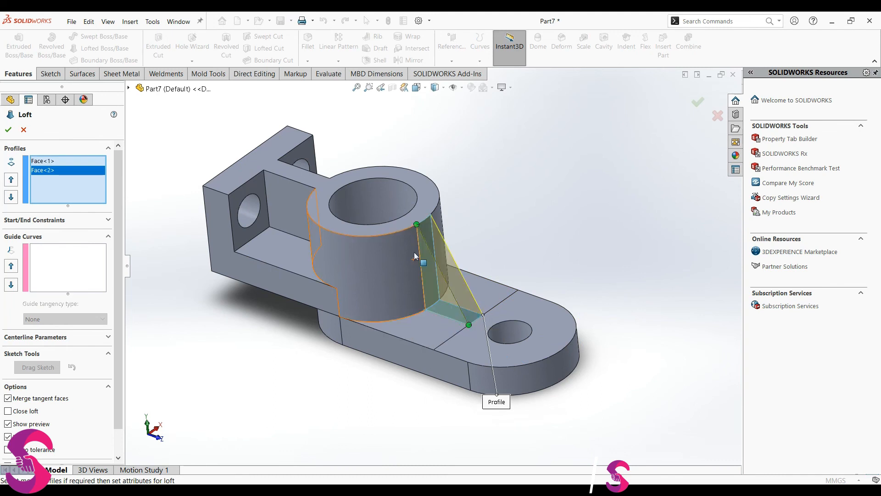
left_click(8, 130)
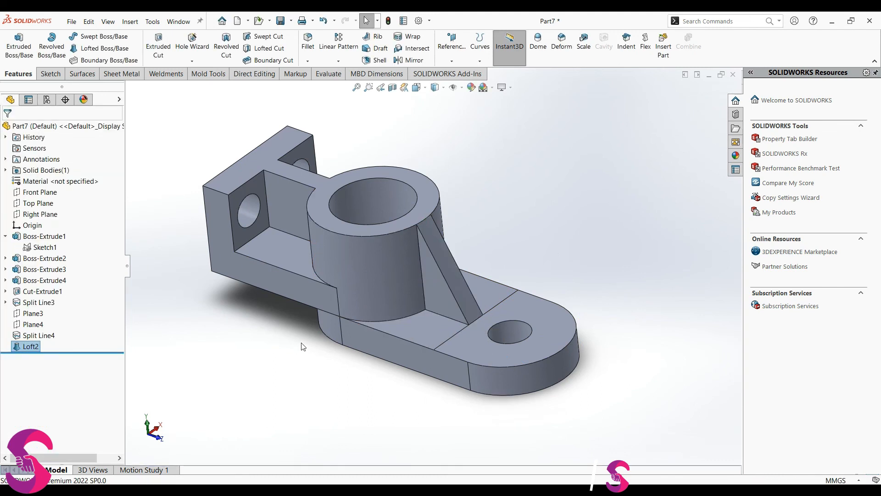
Delete and patch the two split arm faces on either side of the rib, and show the part in isometric view.
left_click(121, 73)
left_click(82, 74)
left_click(311, 37)
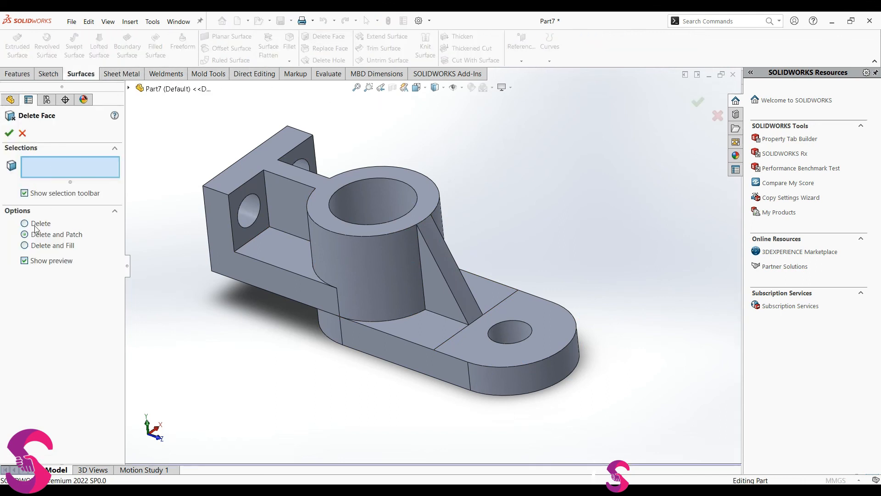
left_click(441, 332)
left_click(483, 284)
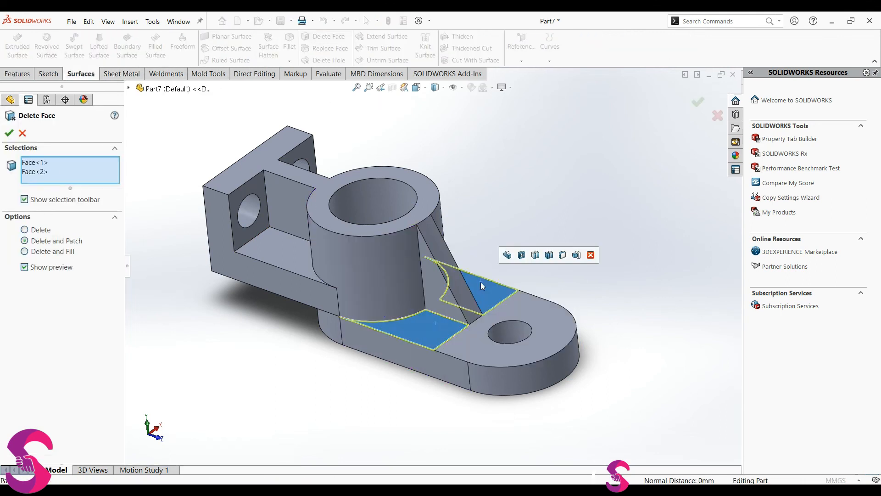
left_click(8, 132)
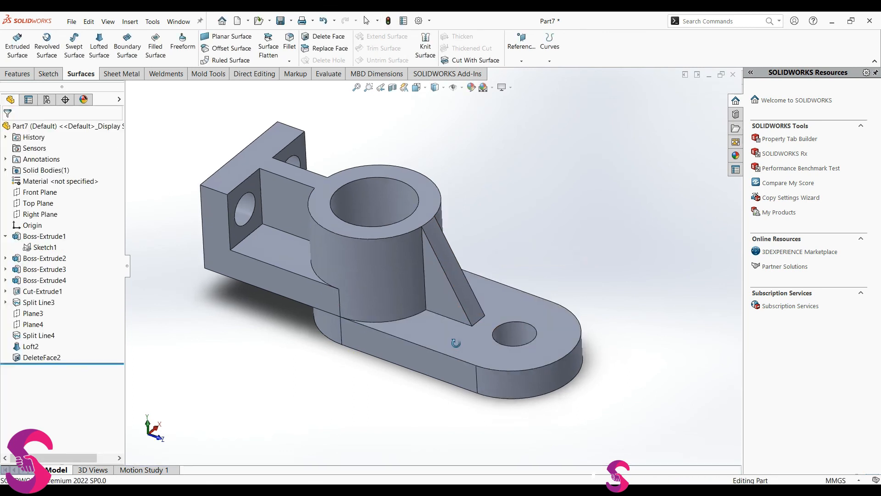
key("space")
left_click(342, 320)
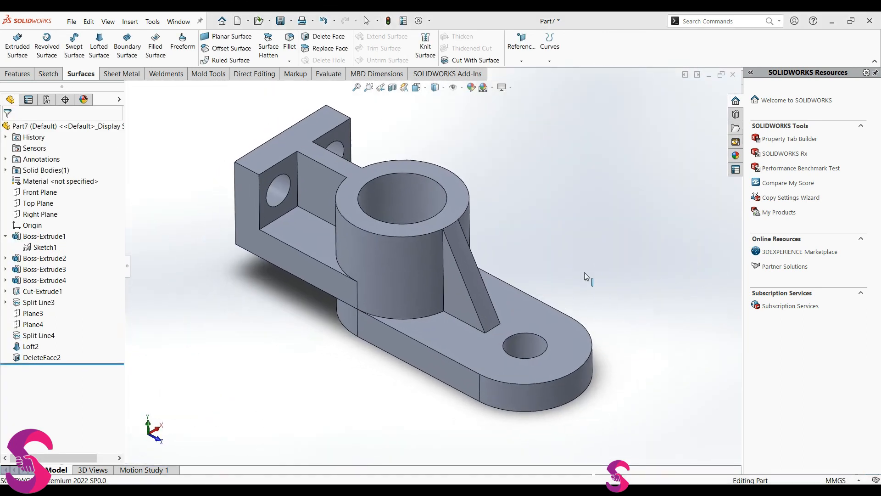